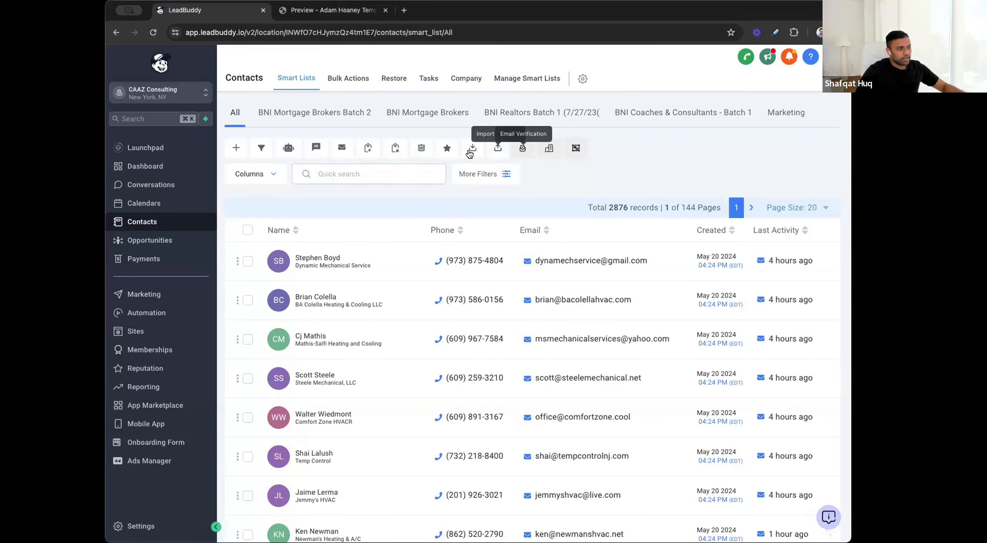
# Step: Start a contact import with the file BNI Mortgage Brokers.csv and proceed to column mapping
pyautogui.click(499, 149)
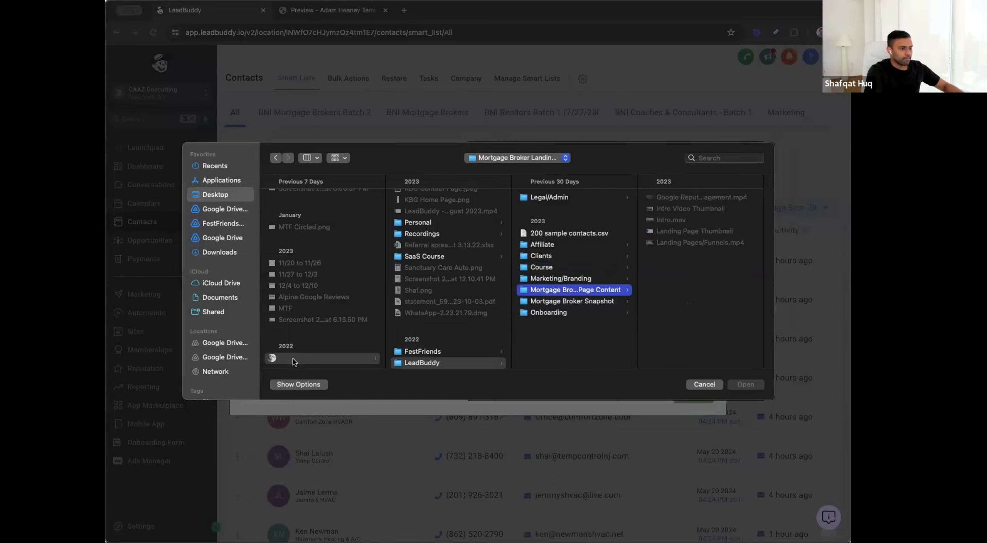
pyautogui.press('Down')
pyautogui.press('Right')
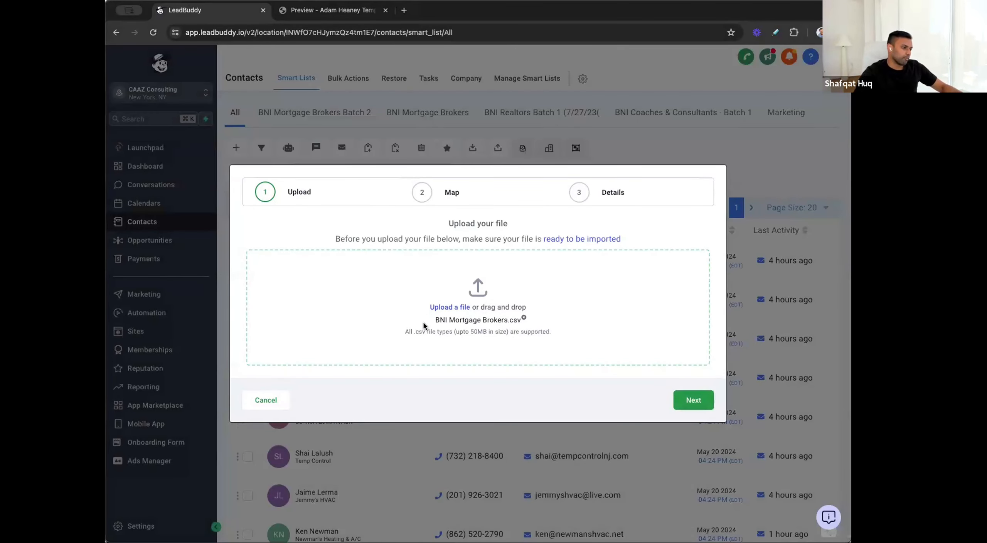
pyautogui.click(694, 400)
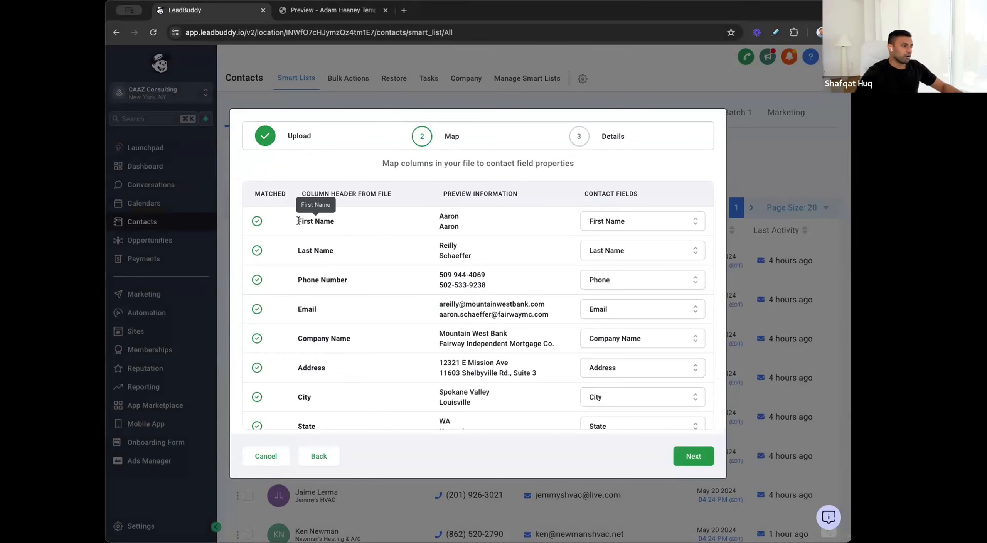
# Step: Review how the file's columns, from First Name to ZIP, are matched to the contact fields
pyautogui.scroll(-1, 336, 290)
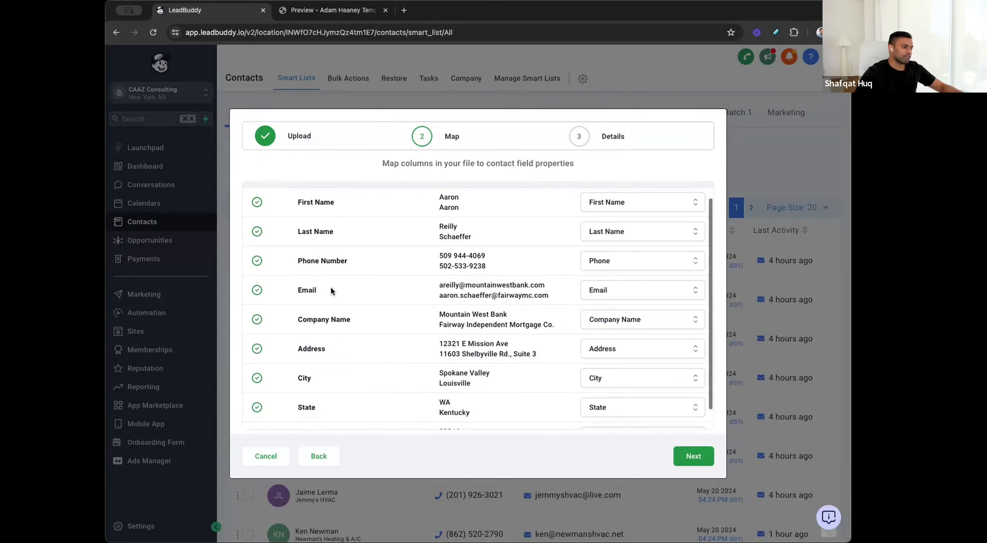
pyautogui.scroll(-1, 347, 324)
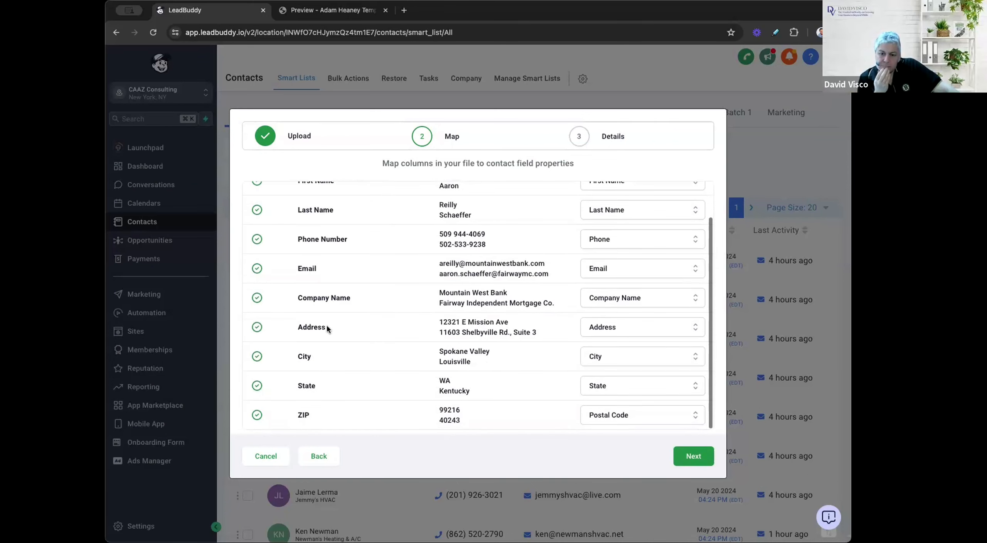
pyautogui.scroll(2, 670, 219)
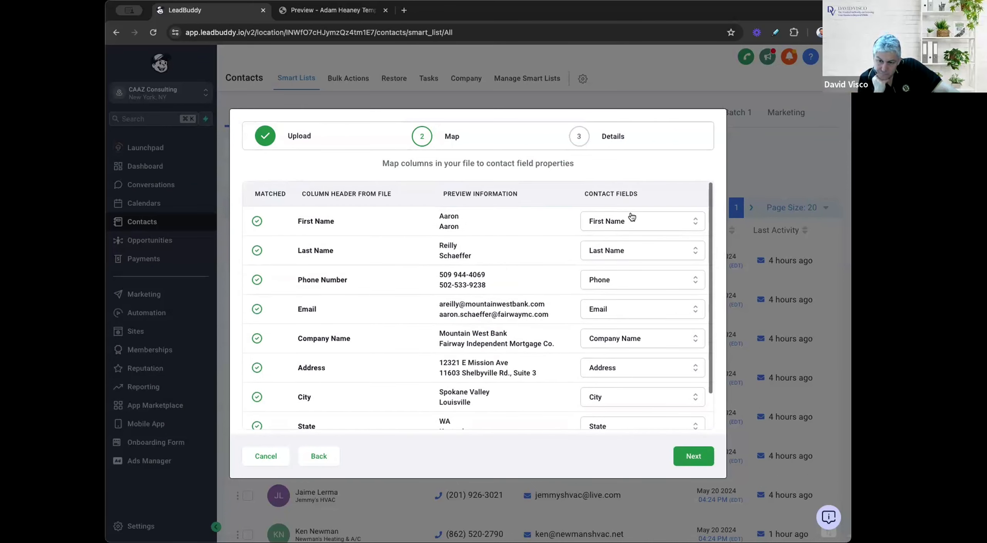
pyautogui.scroll(-2, 640, 239)
pyautogui.scroll(2, 560, 274)
pyautogui.scroll(-2, 560, 274)
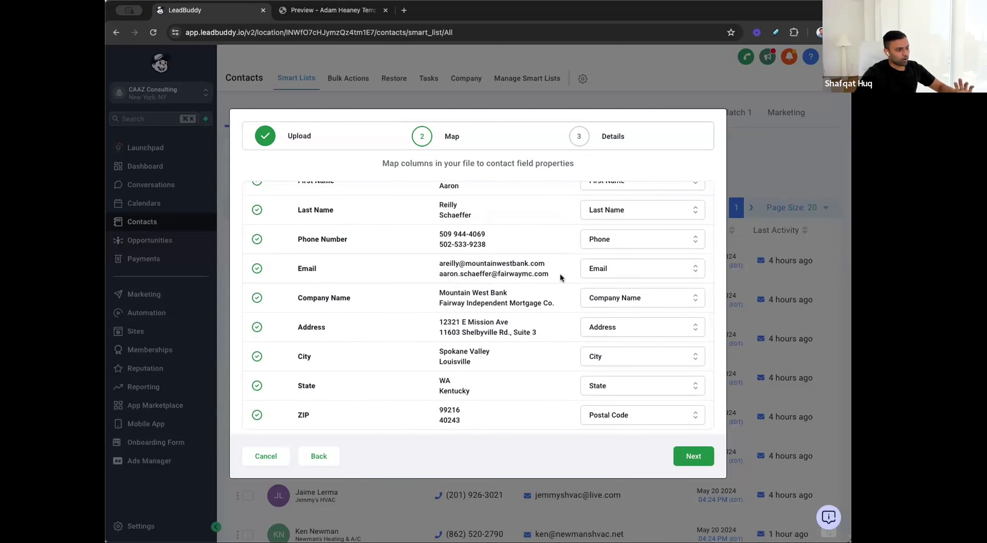
pyautogui.scroll(2, 560, 273)
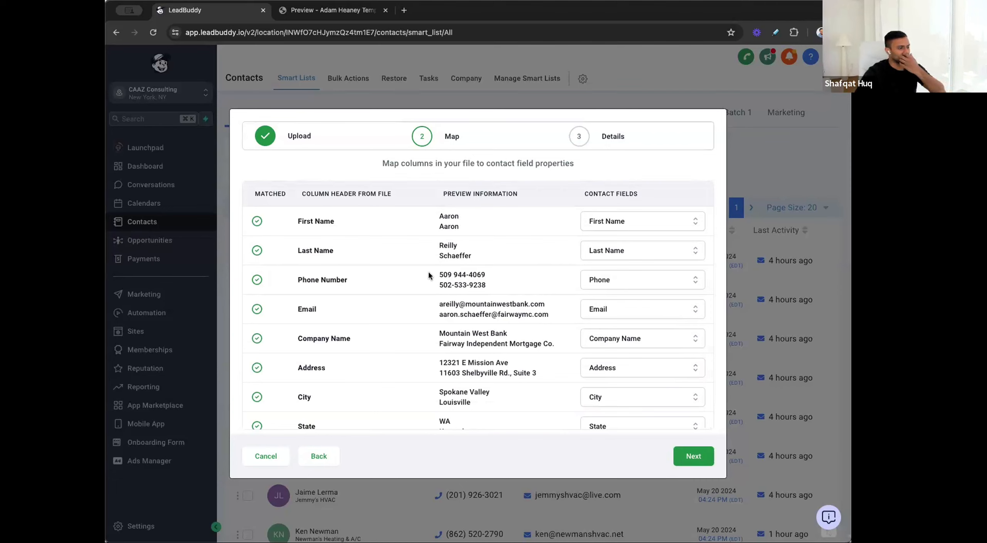
pyautogui.moveTo(292, 220); pyautogui.dragTo(366, 236)
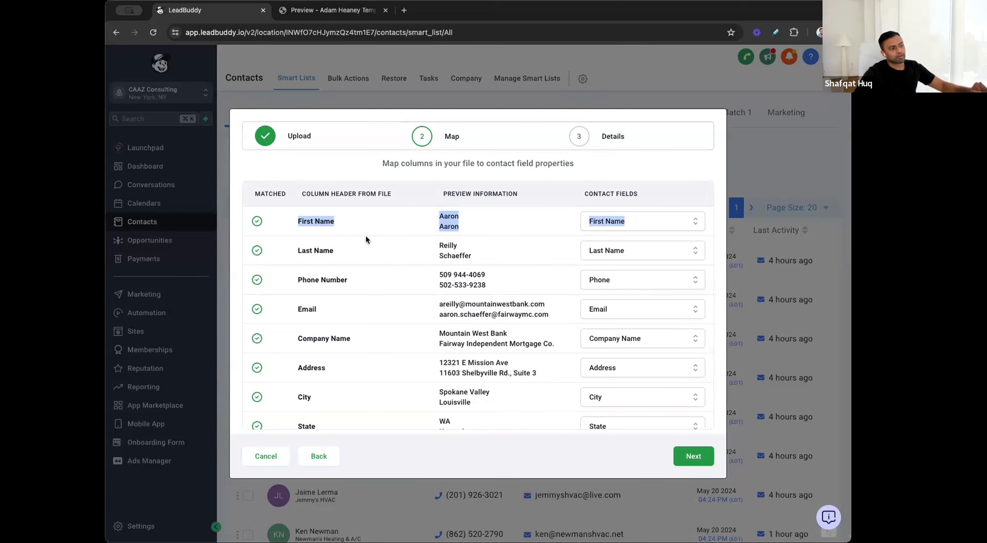
pyautogui.click(366, 223)
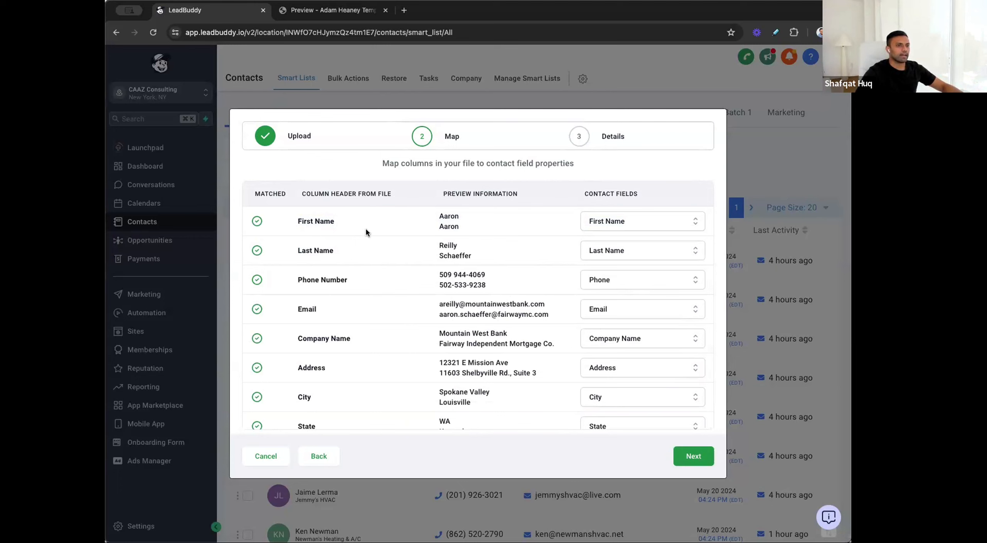
# Step: Switch the First Name column's contact field to Name and back to First Name, and accept the mapping
pyautogui.click(617, 218)
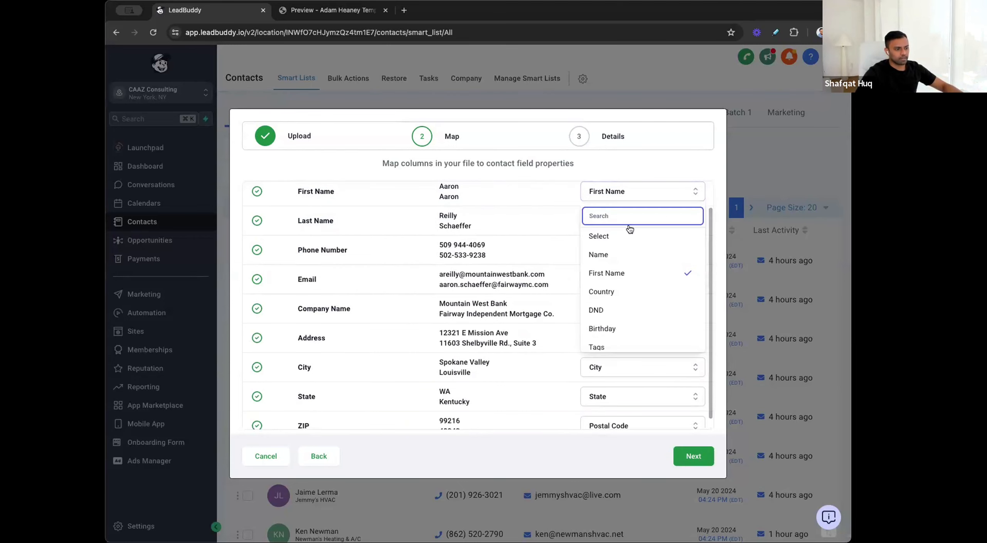
pyautogui.click(633, 254)
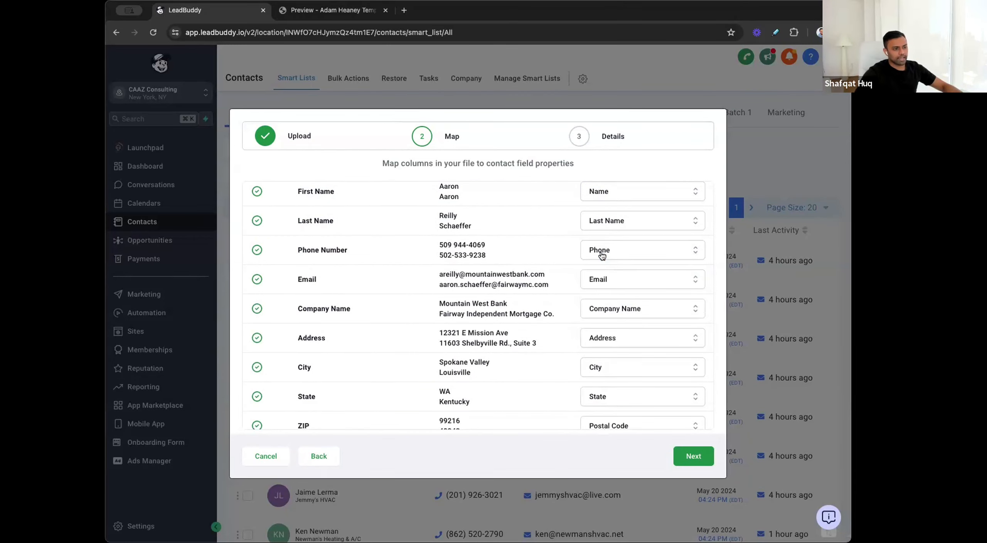
pyautogui.click(644, 201)
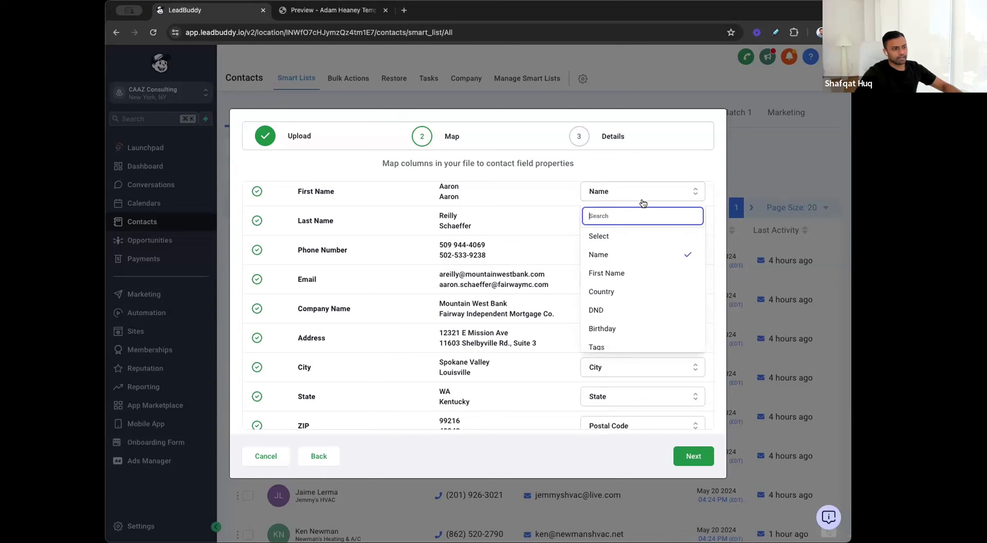
pyautogui.click(609, 274)
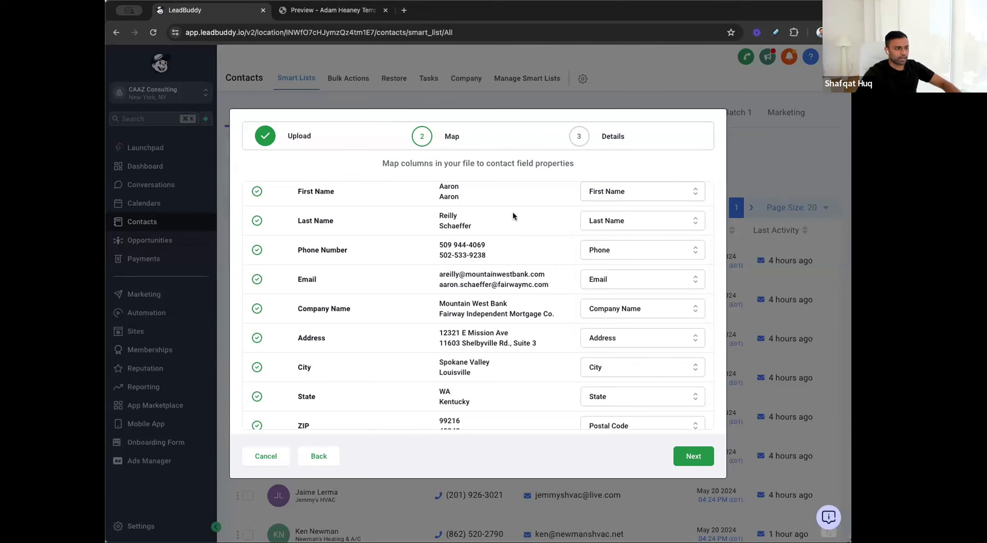
pyautogui.scroll(-1, 456, 400)
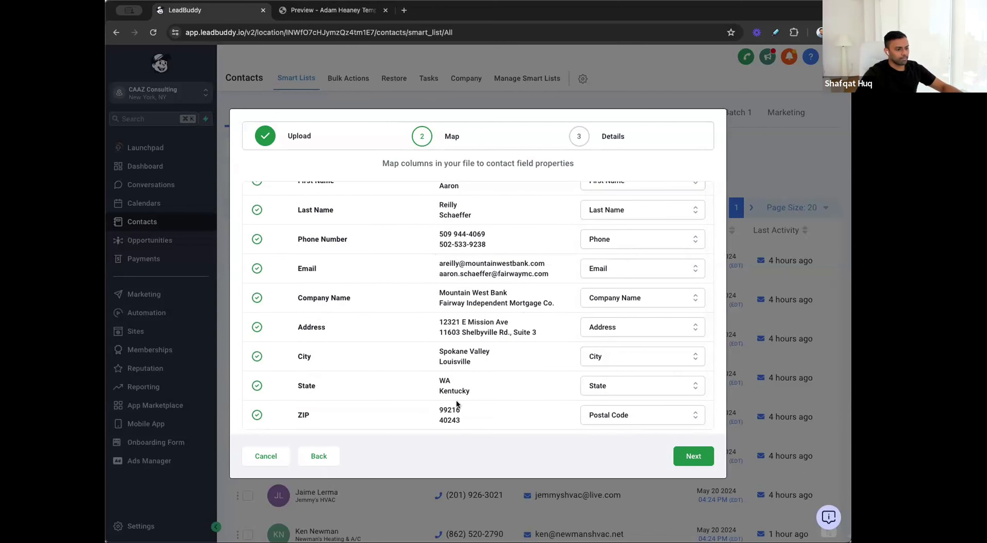
pyautogui.click(694, 455)
# Step: Name the import "BNI Mortgage Brokers 5/21" and enable creating a list of contacts from it
pyautogui.click(446, 293)
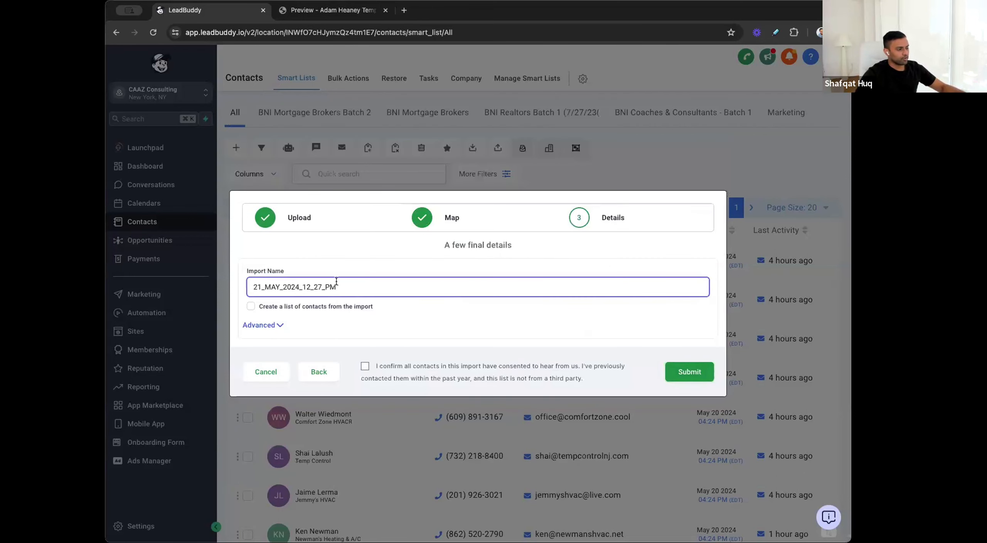
pyautogui.moveTo(362, 286); pyautogui.dragTo(229, 288)
pyautogui.press('BackSpace')
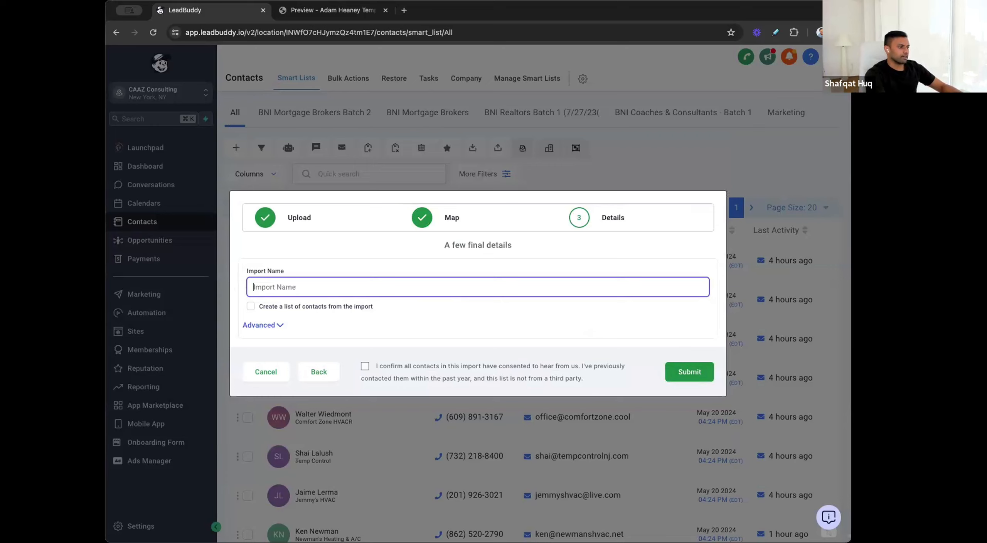
pyautogui.write('BNI M')
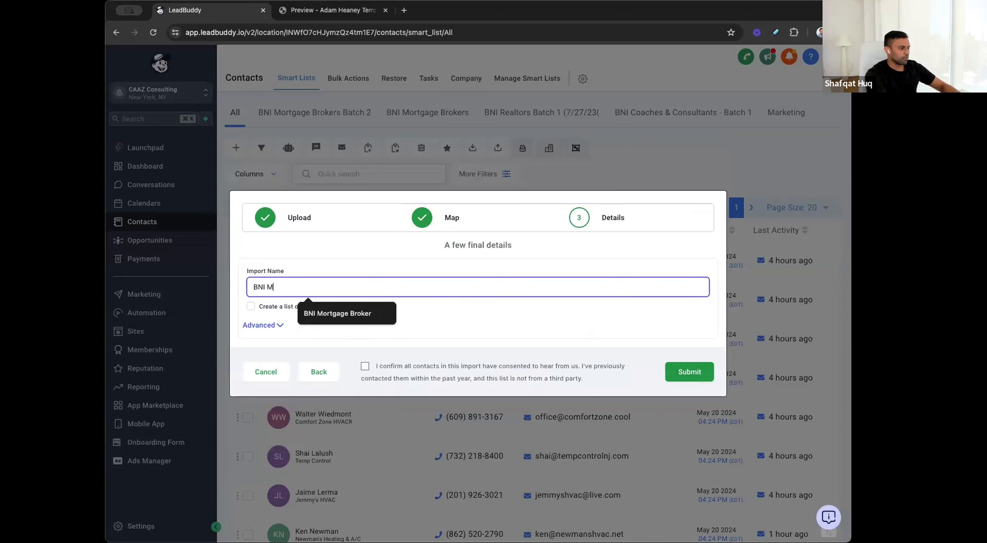
pyautogui.write('ortgage Brokers 5/21')
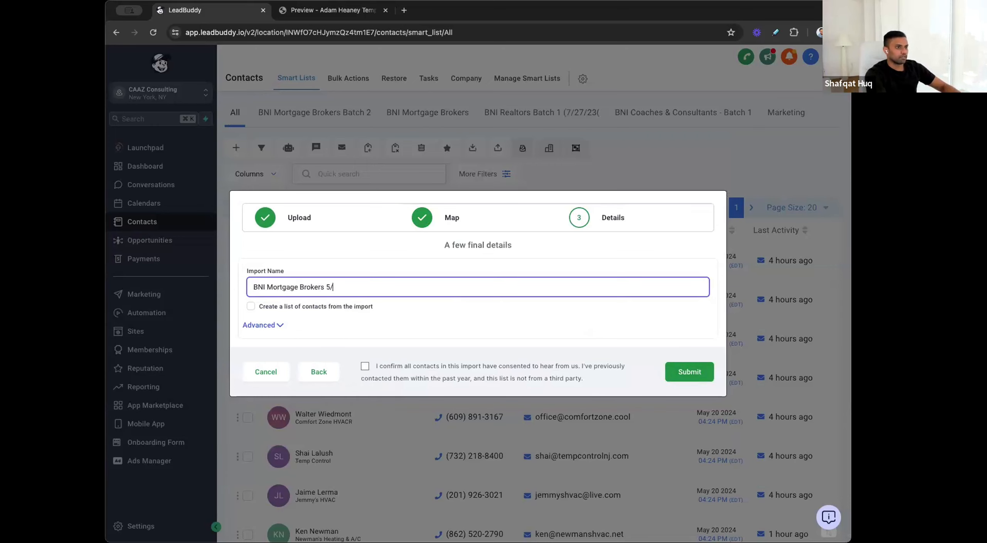
pyautogui.click(250, 307)
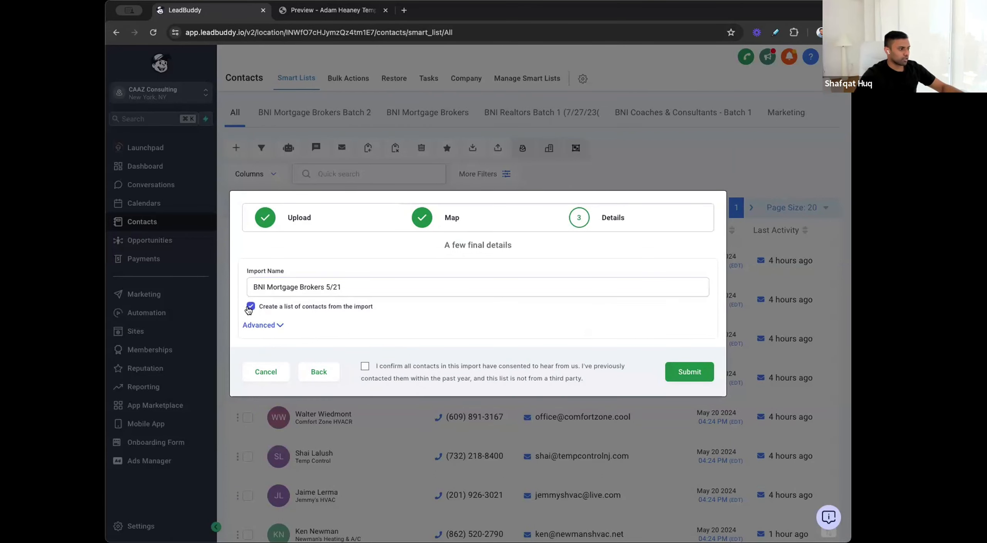
# Step: Add the tags bni, bni mortgage brokers and mortgage brokers to the imported contacts in the advanced options
pyautogui.click(355, 386)
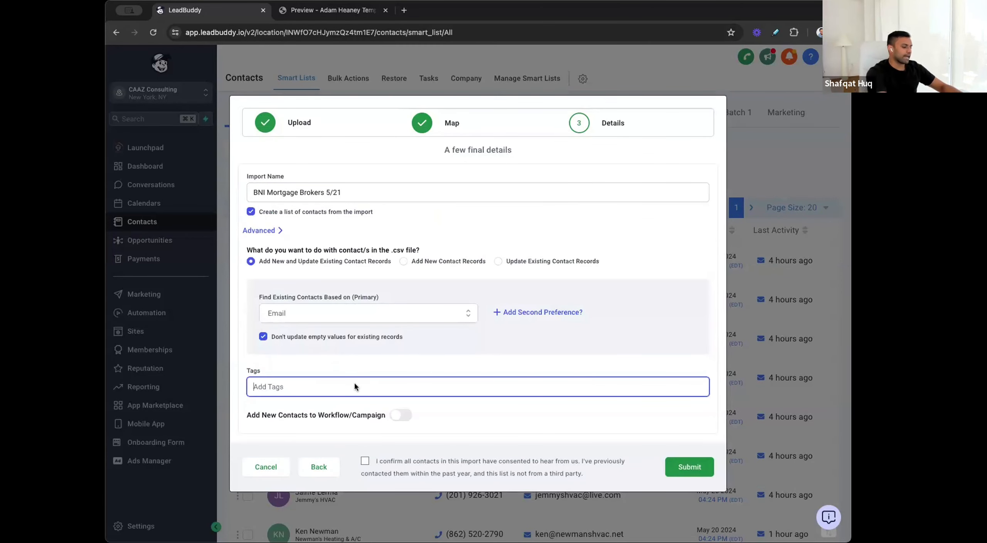
pyautogui.write('bni')
pyautogui.click(342, 413)
pyautogui.click(378, 381)
pyautogui.write('mortgage')
pyautogui.click(359, 410)
pyautogui.click(379, 386)
pyautogui.write('mortgage')
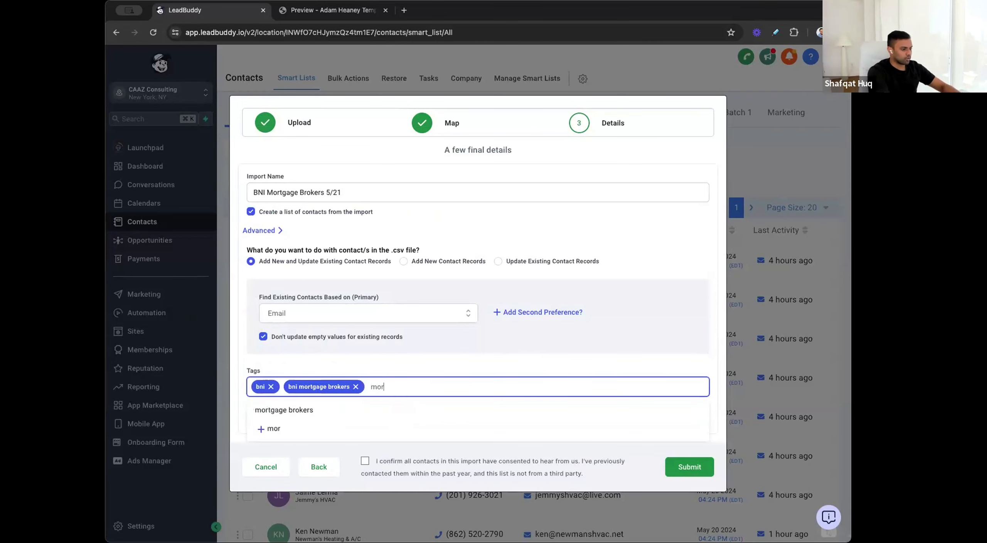
pyautogui.click(360, 410)
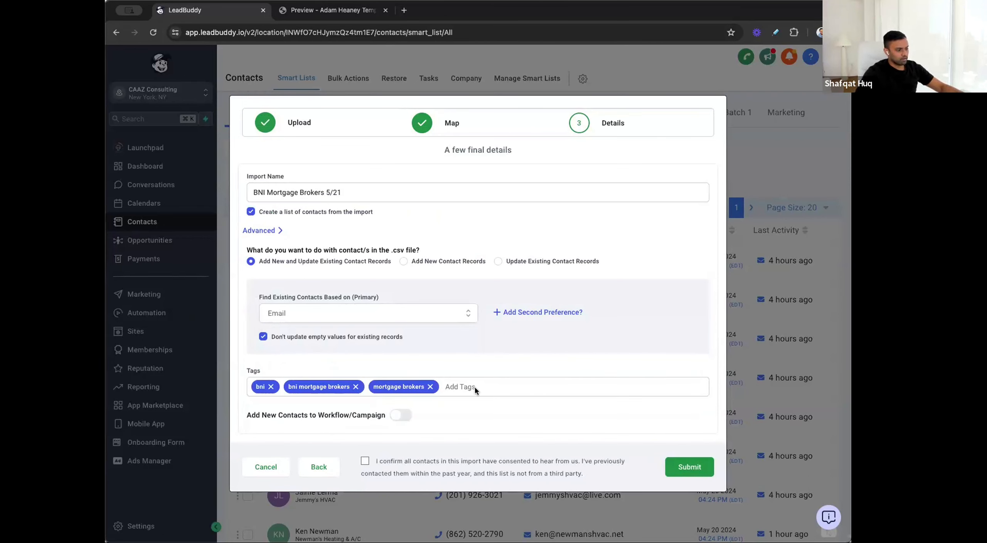
# Step: Enable adding new contacts to a workflow and select BNI Mortgage Broker Outreach
pyautogui.click(401, 416)
pyautogui.scroll(-2, 377, 434)
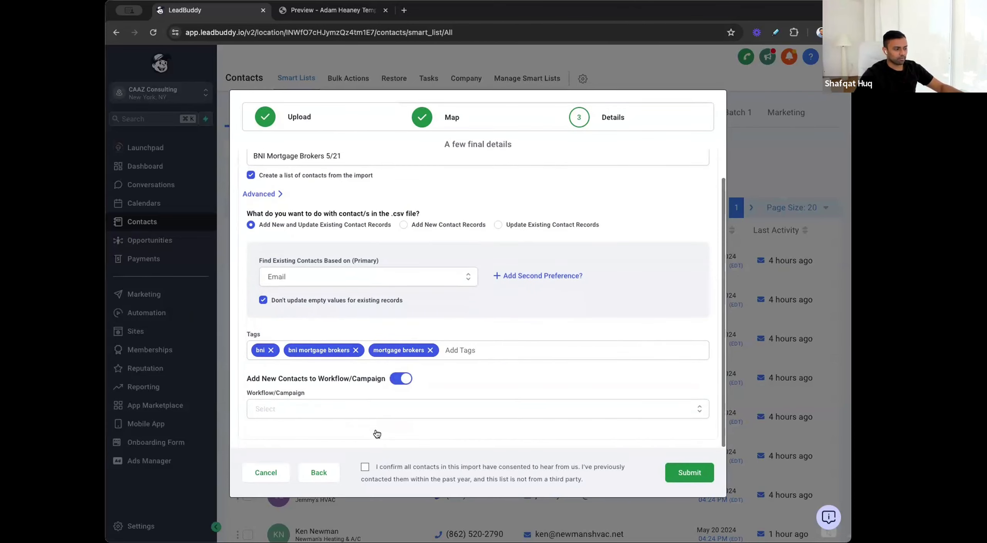
pyautogui.click(368, 411)
pyautogui.write('mortga')
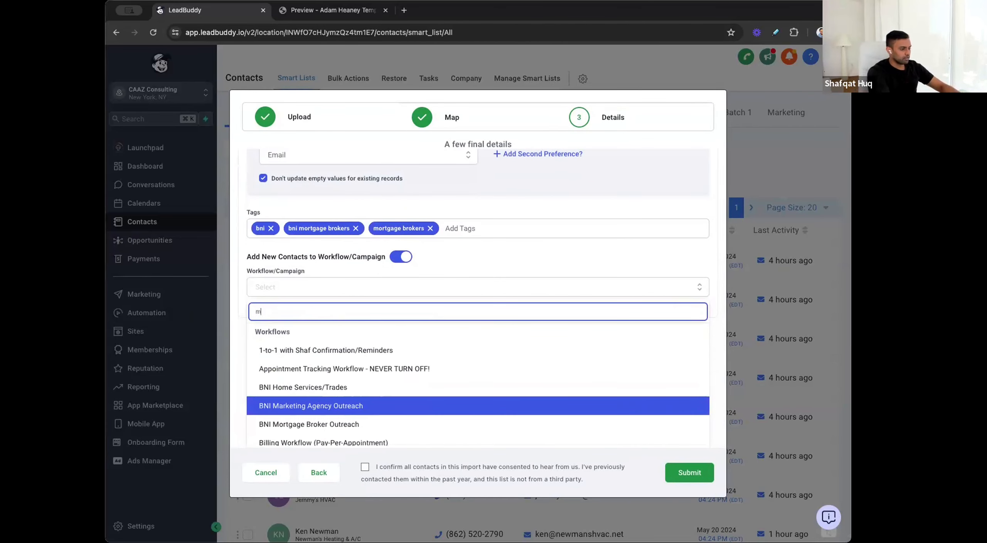
pyautogui.click(291, 419)
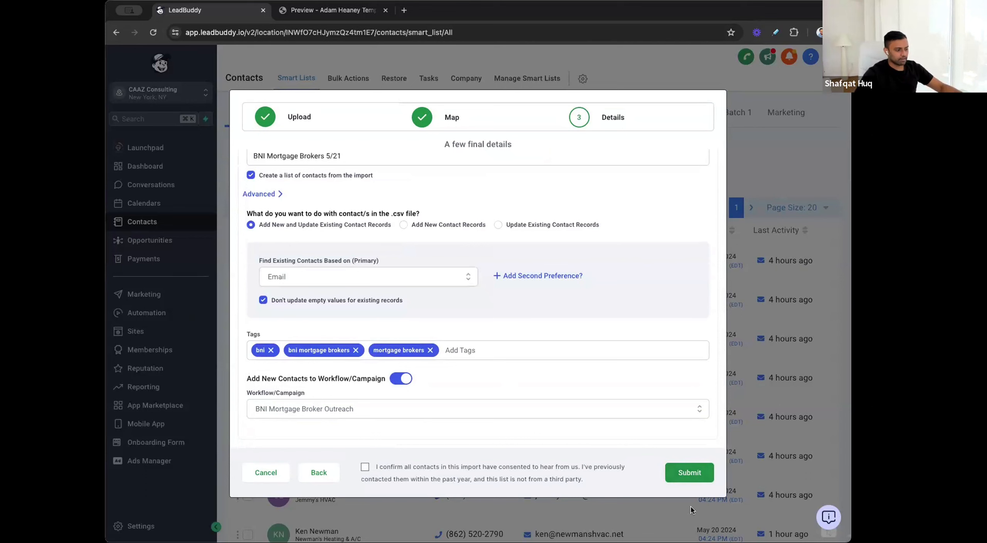
# Step: Confirm the contacts' consent statement and cancel the import without submitting it
pyautogui.click(365, 467)
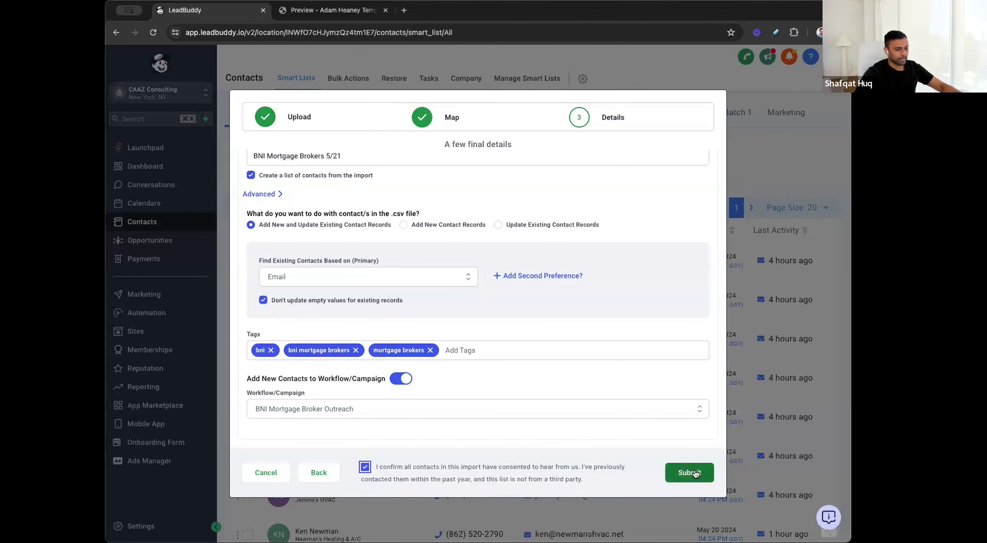
pyautogui.scroll(2, 411, 239)
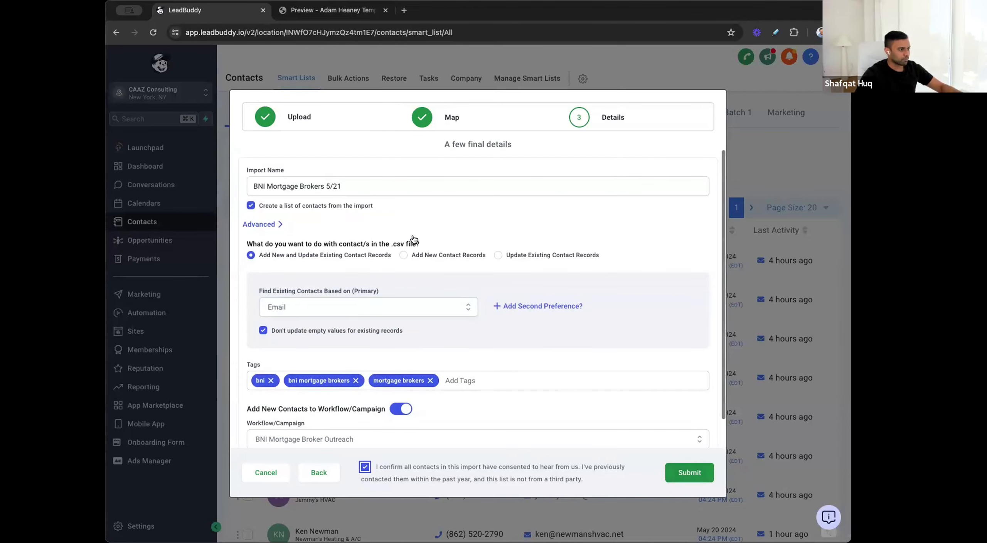
pyautogui.click(273, 474)
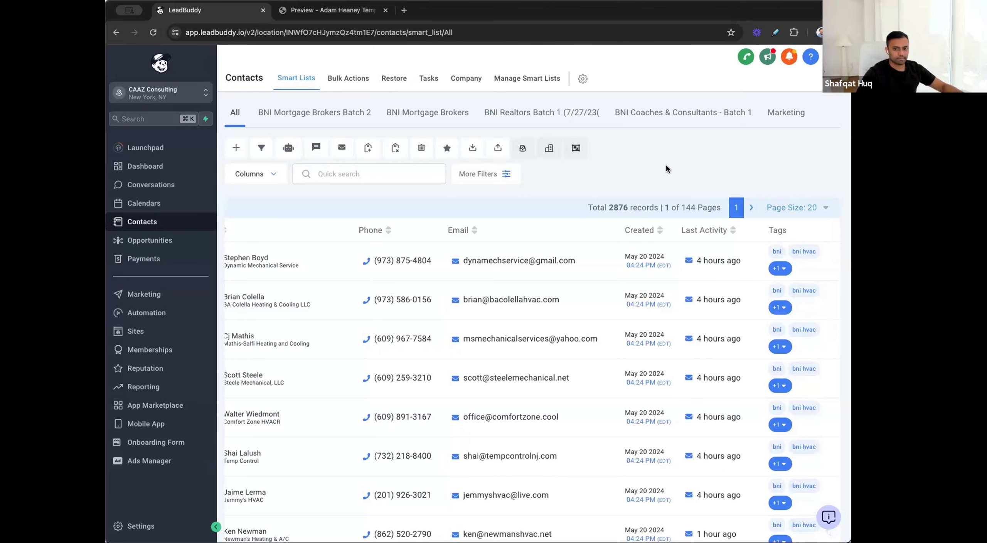
# Step: Find and open the BNI HVAC workflow in the automation workflow list
pyautogui.click(150, 313)
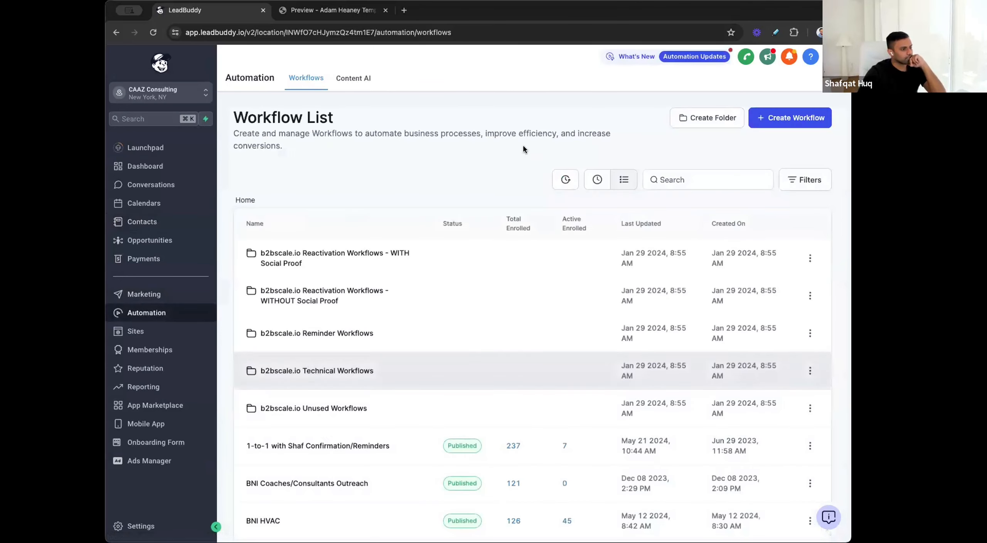
pyautogui.click(738, 180)
pyautogui.write('b')
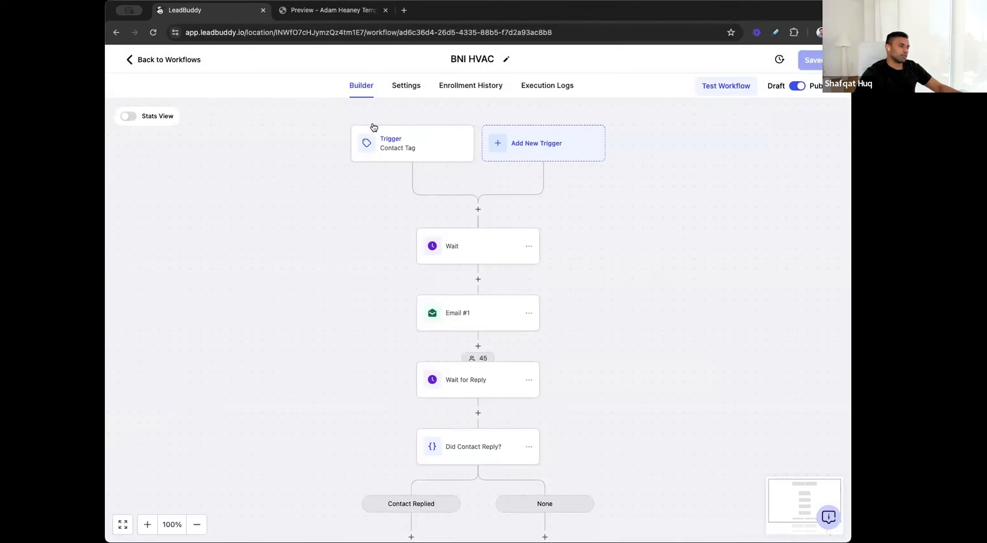
# Step: Examine the settings of the workflow's Contact Tag trigger and its first Wait action, leaving both unchanged
pyautogui.click(403, 149)
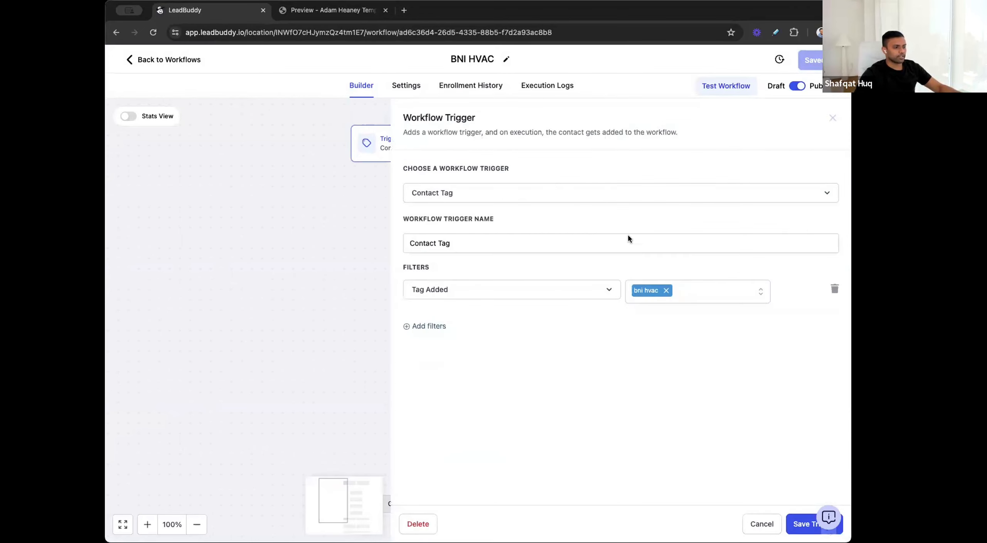
pyautogui.click(762, 523)
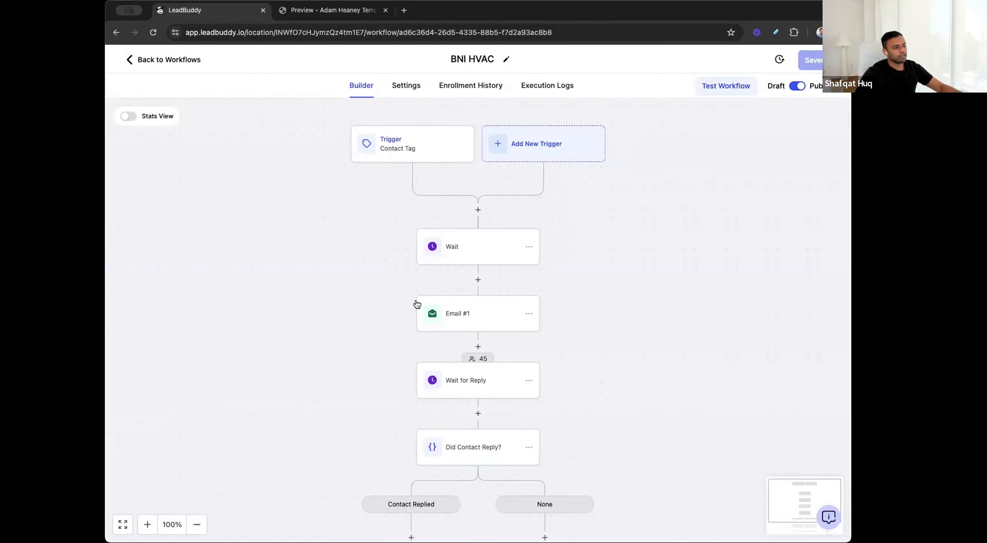
pyautogui.click(479, 246)
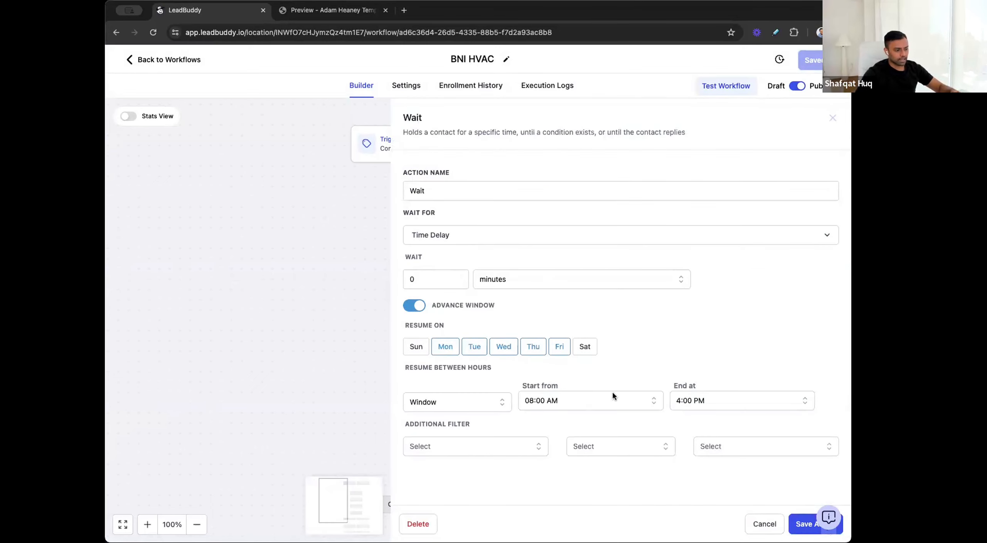
pyautogui.click(775, 530)
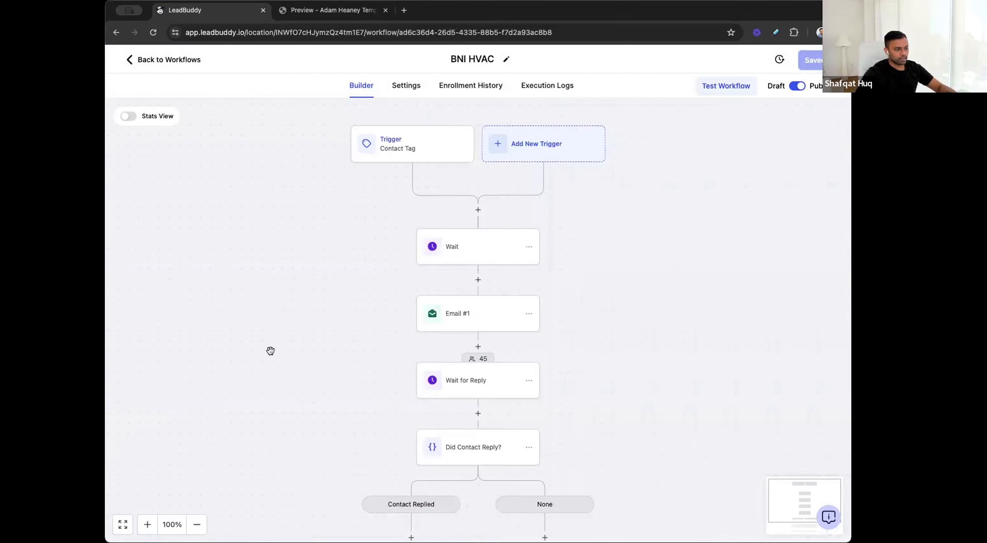
# Step: Review the Email #1 action's Email to BNI HVAC template and its delivery statistics, and cancel out of the action
pyautogui.click(458, 320)
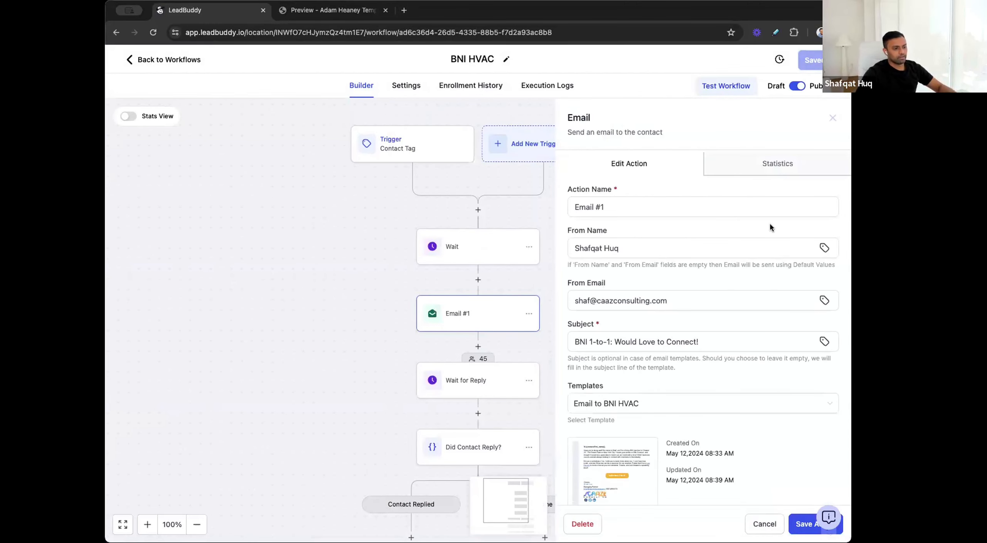
pyautogui.scroll(-3, 770, 223)
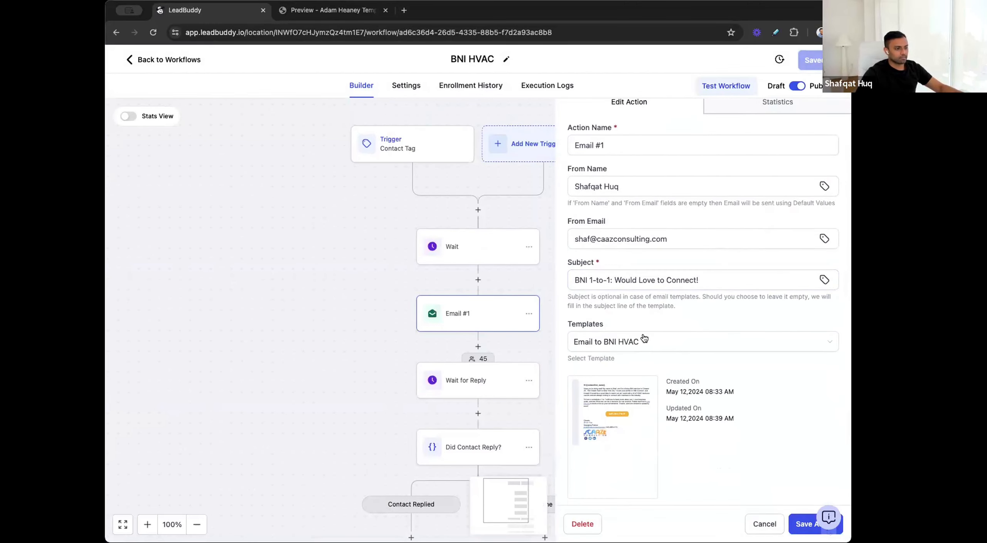
pyautogui.moveTo(608, 401)
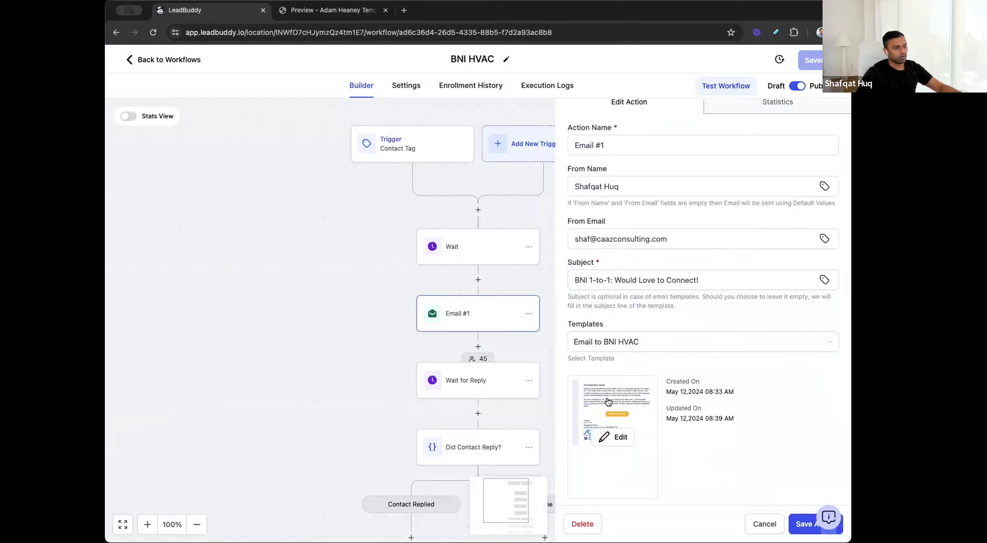
pyautogui.click(611, 437)
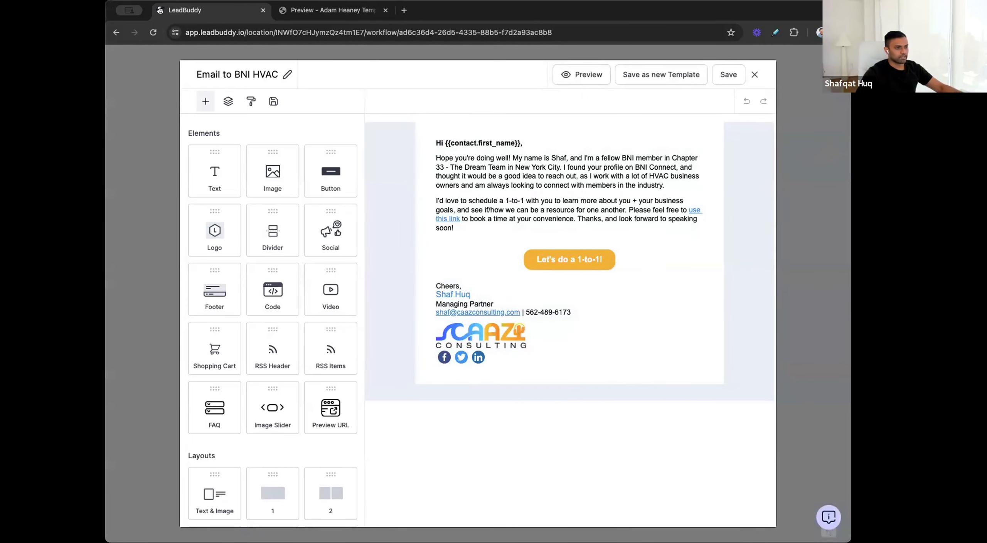
pyautogui.click(754, 75)
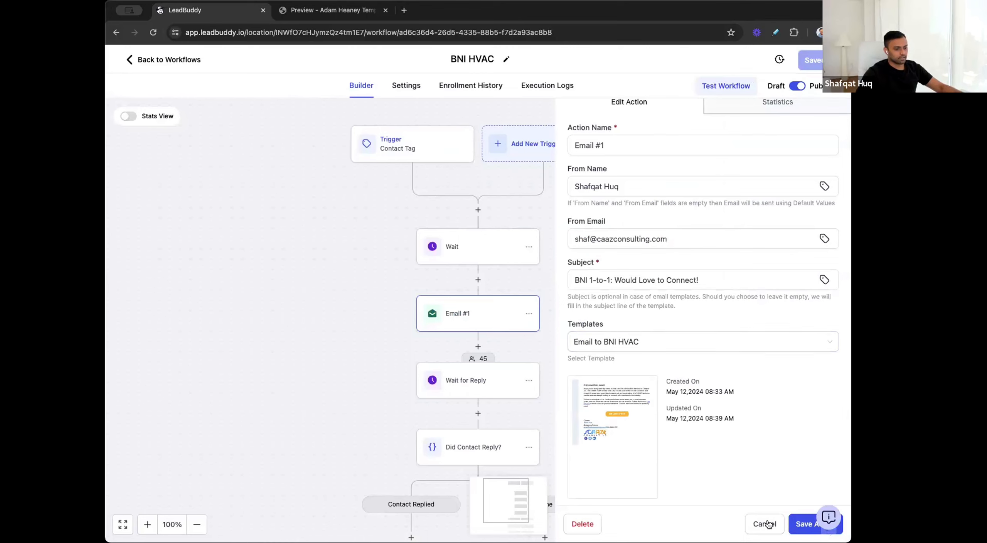
pyautogui.click(776, 109)
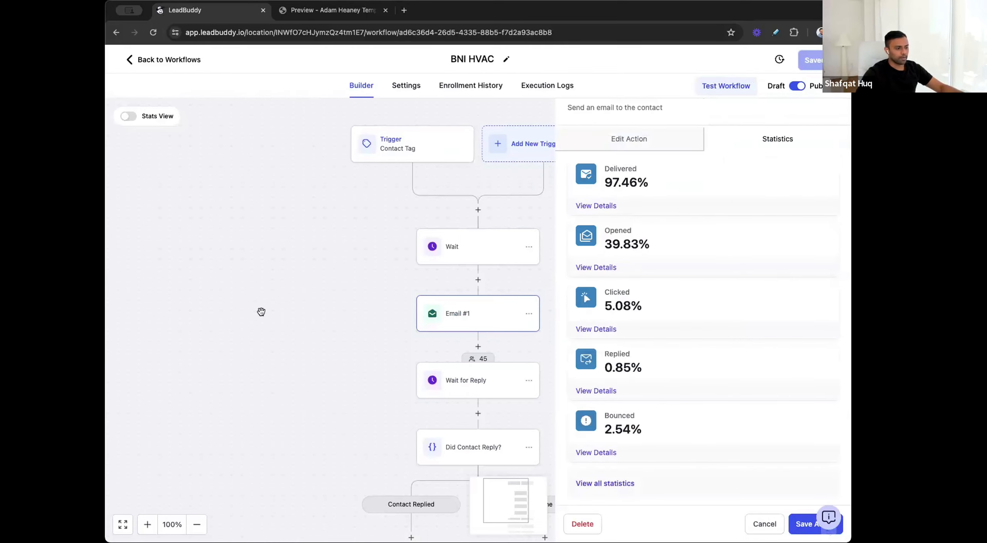
pyautogui.click(765, 523)
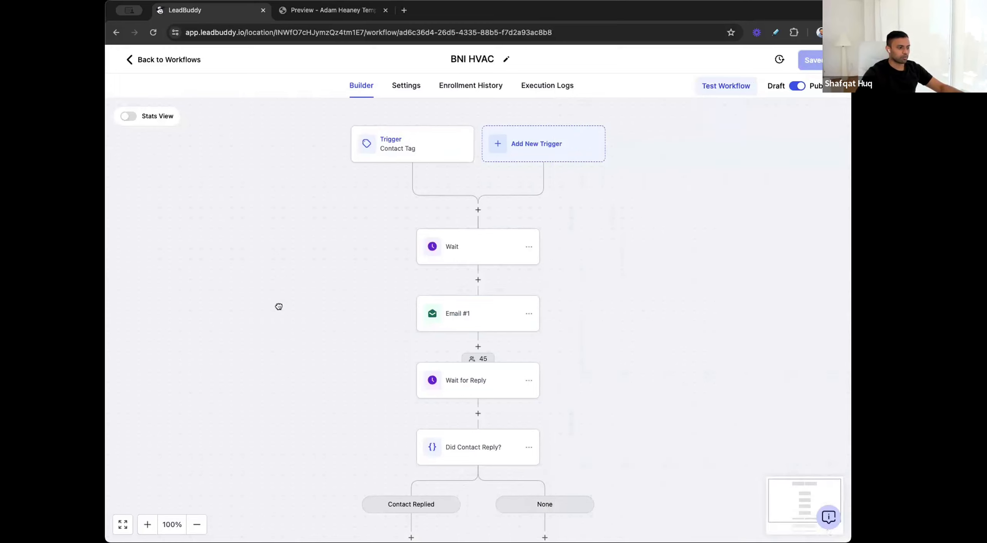
# Step: Check the reply and timeout settings of the Wait for Reply action and cancel out of it
pyautogui.scroll(-3, 279, 306)
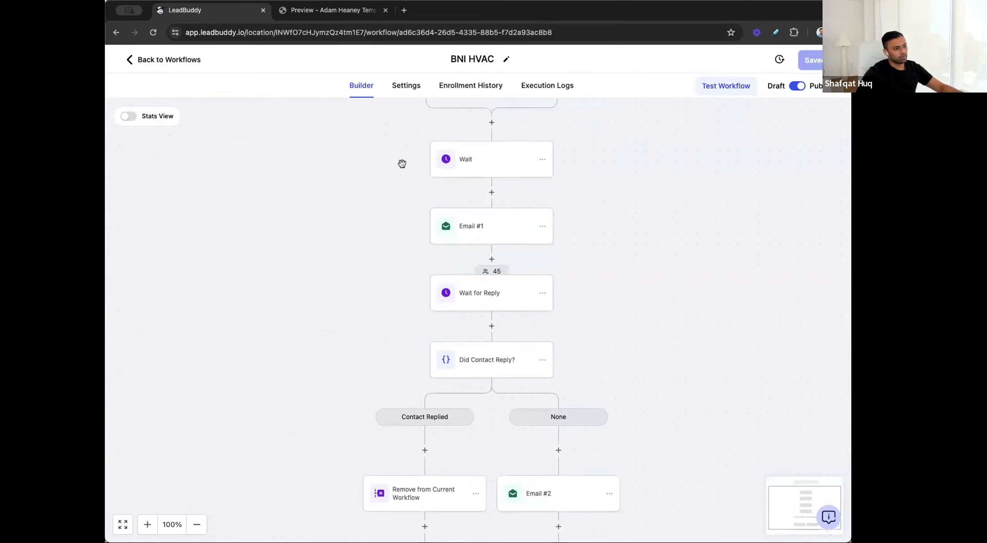
pyautogui.scroll(-2, 353, 232)
pyautogui.click(463, 260)
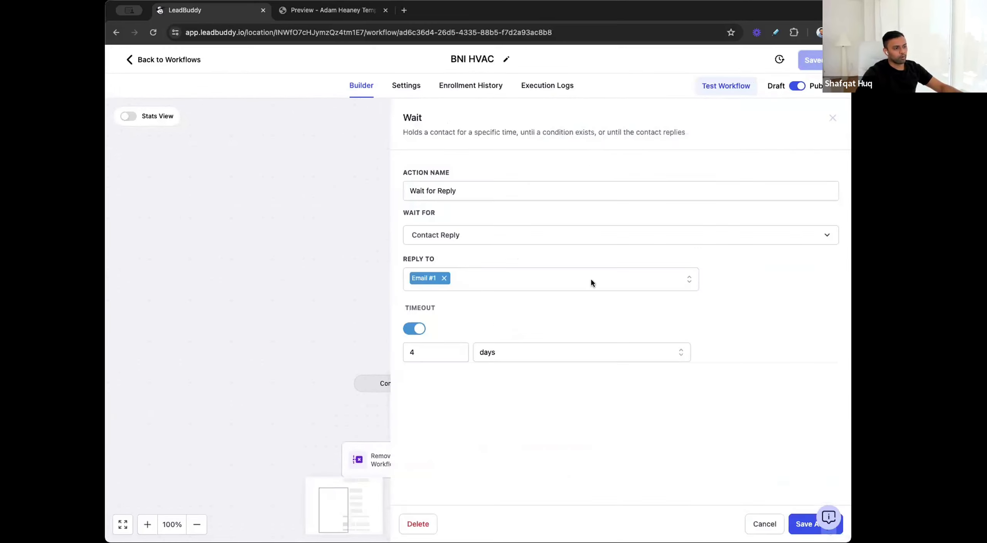
pyautogui.click(764, 523)
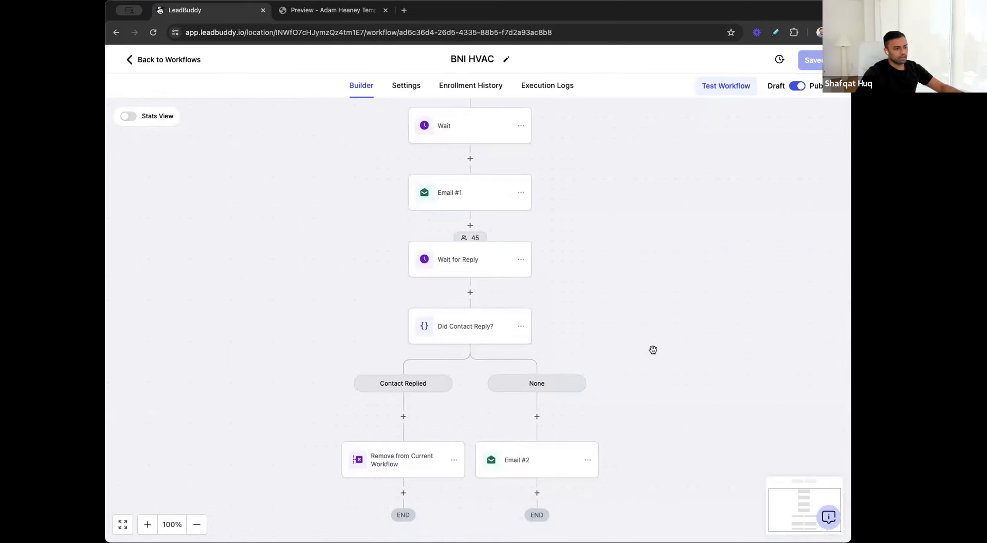
# Step: Review the Email to BNI Home Services/Trades #2 template used by Email #2 in the None branch and save the action
pyautogui.scroll(-2, 653, 349)
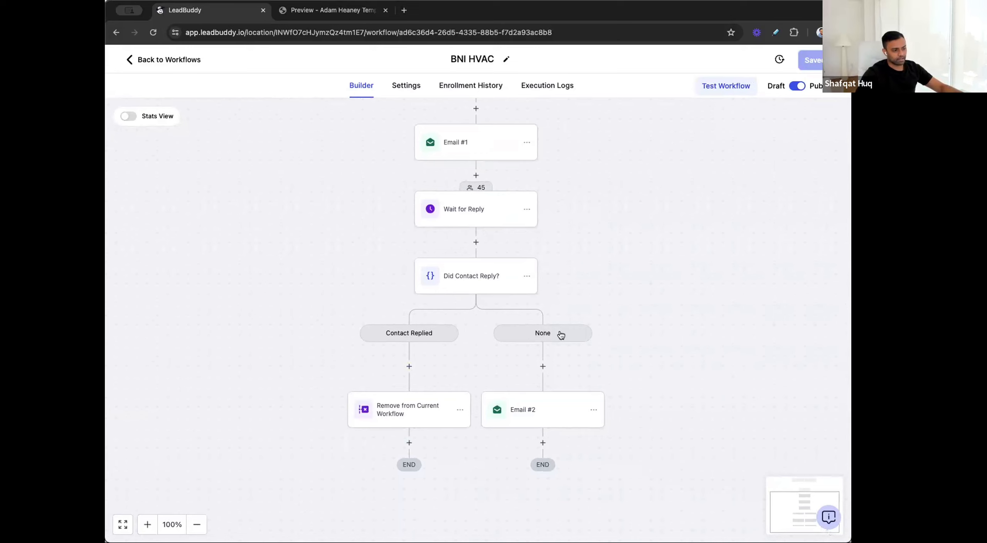
pyautogui.click(521, 415)
pyautogui.scroll(-4, 654, 239)
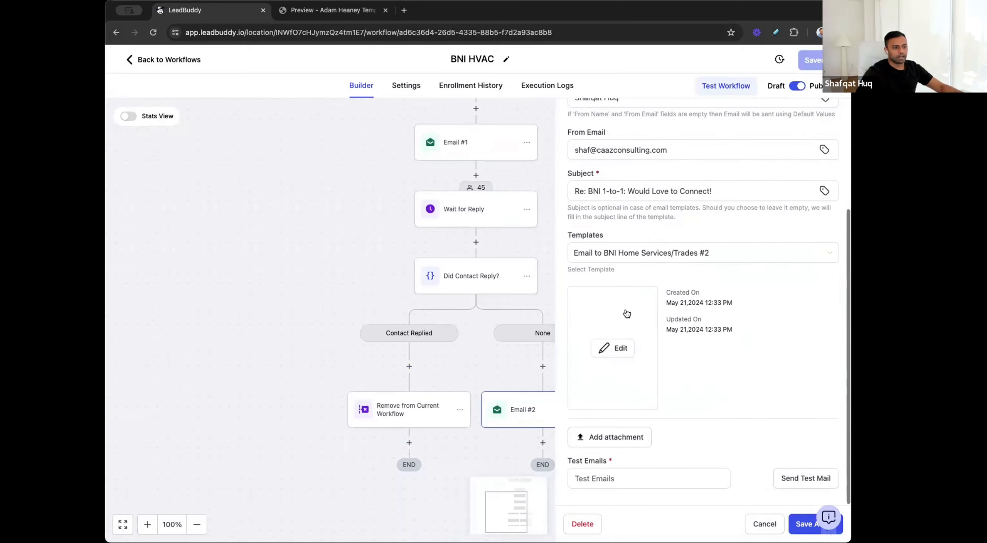
pyautogui.click(613, 348)
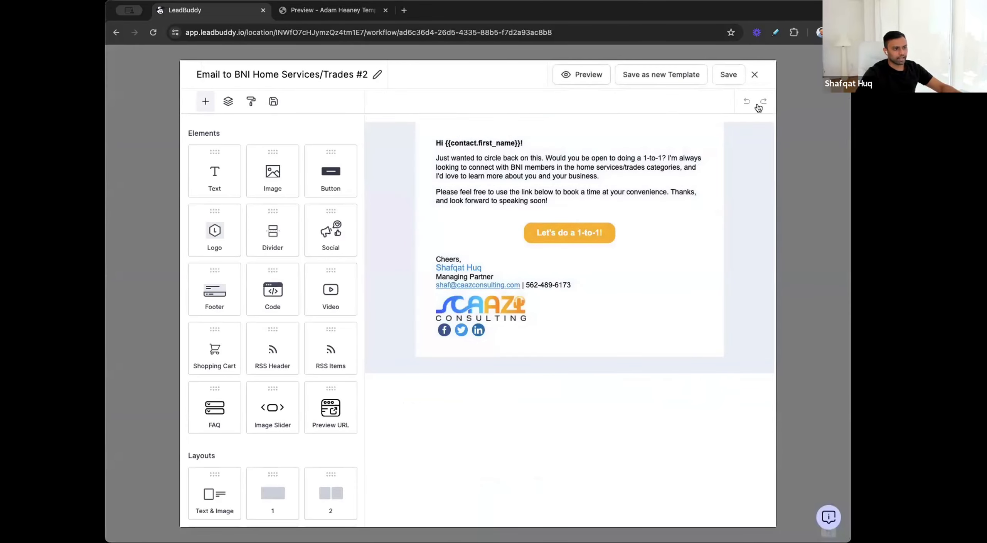
pyautogui.click(754, 76)
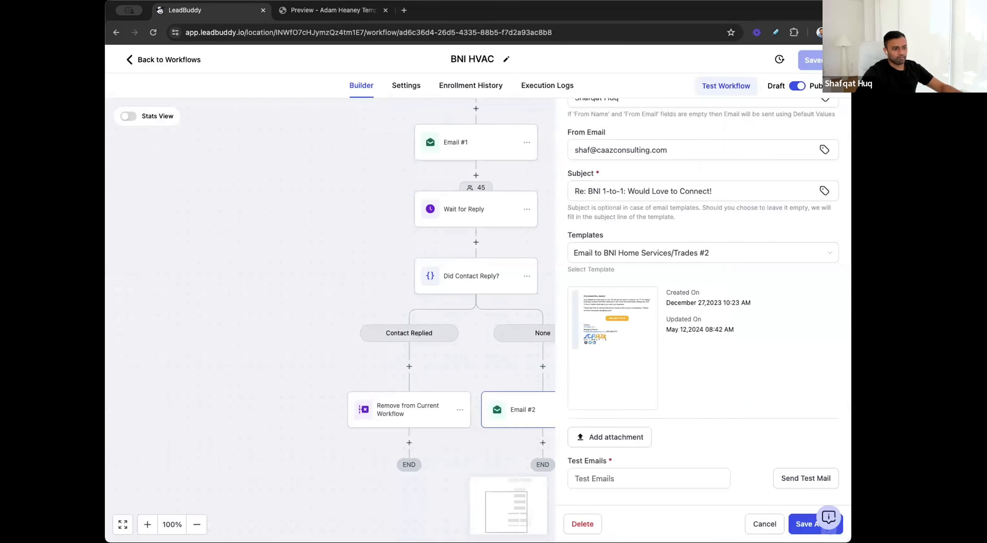
pyautogui.click(802, 522)
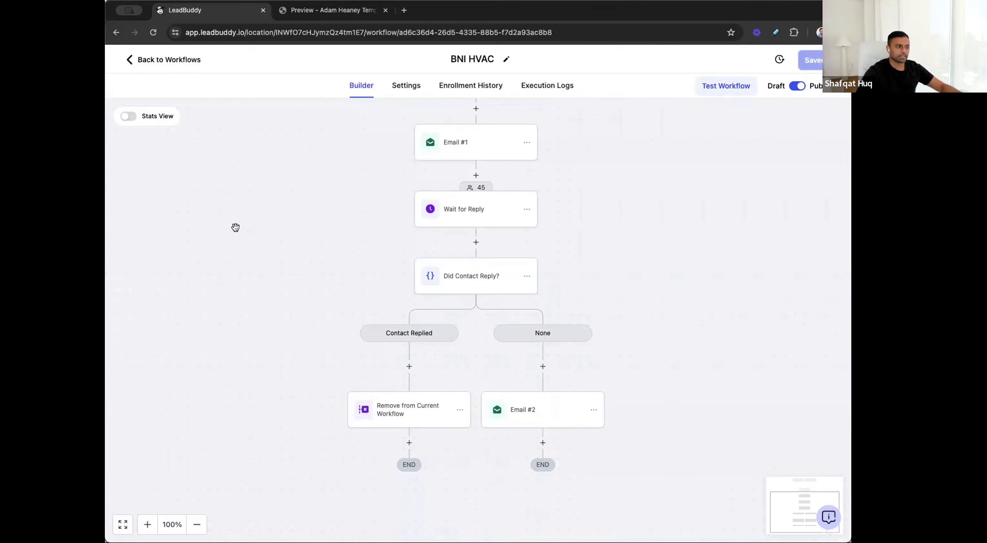
# Step: Examine the branch conditions of the Did Contact Reply? action and cancel out of it
pyautogui.scroll(-1, 511, 432)
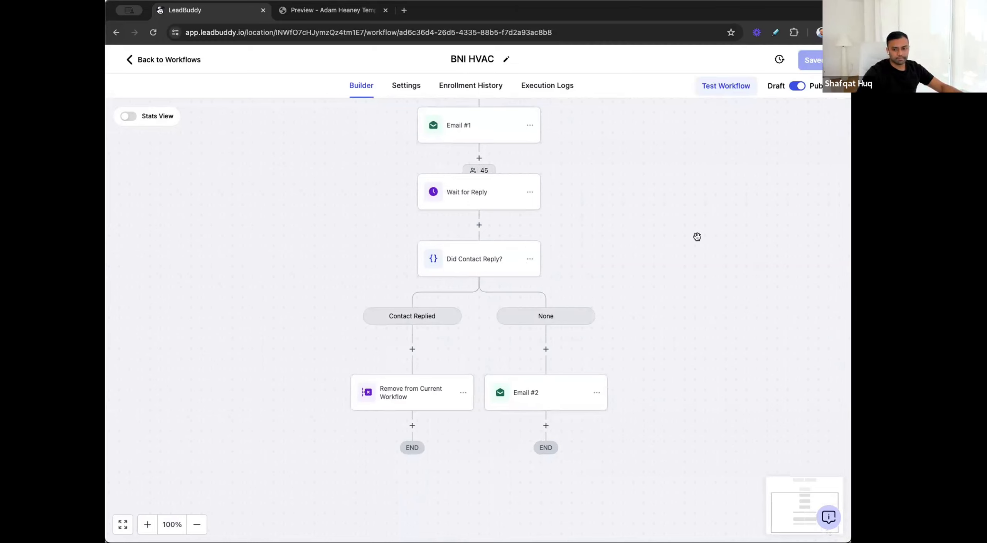
pyautogui.scroll(5, 635, 286)
pyautogui.scroll(-1, 679, 290)
pyautogui.scroll(-3, 679, 290)
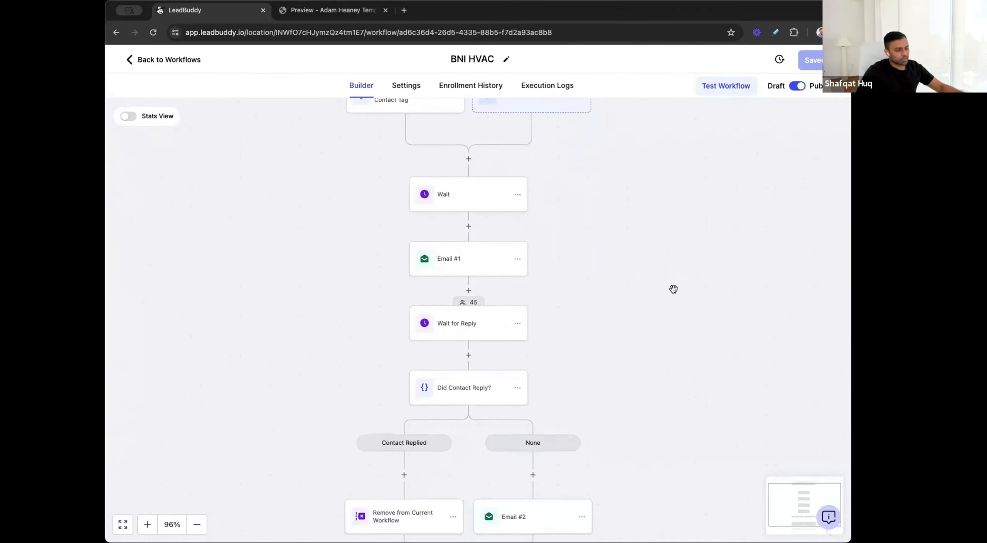
pyautogui.scroll(-2, 501, 368)
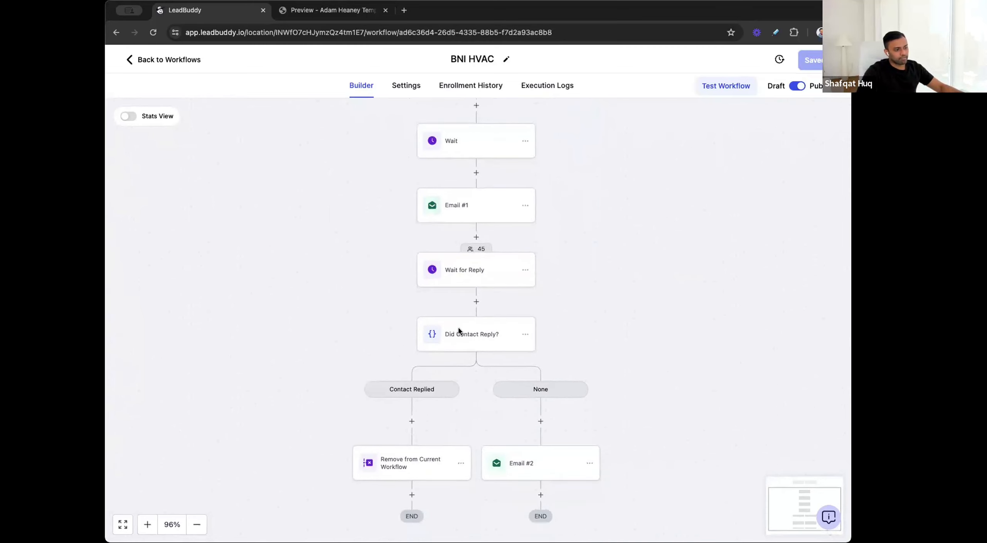
pyautogui.click(460, 333)
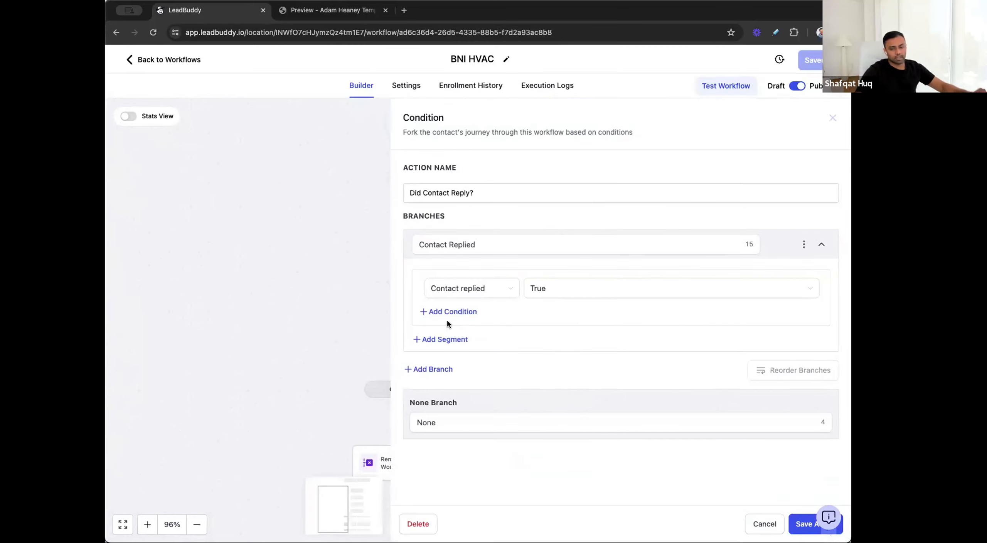
pyautogui.click(760, 528)
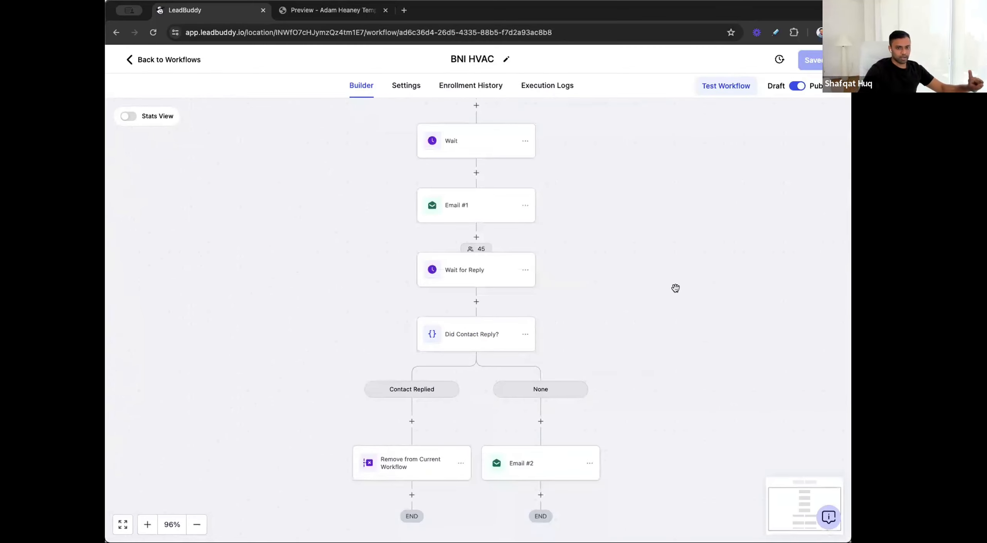
# Step: Leave the BNI HVAC workflow and open the Lead Has Not Signed Up for Free Trial workflow in the other account
pyautogui.scroll(-2, 602, 193)
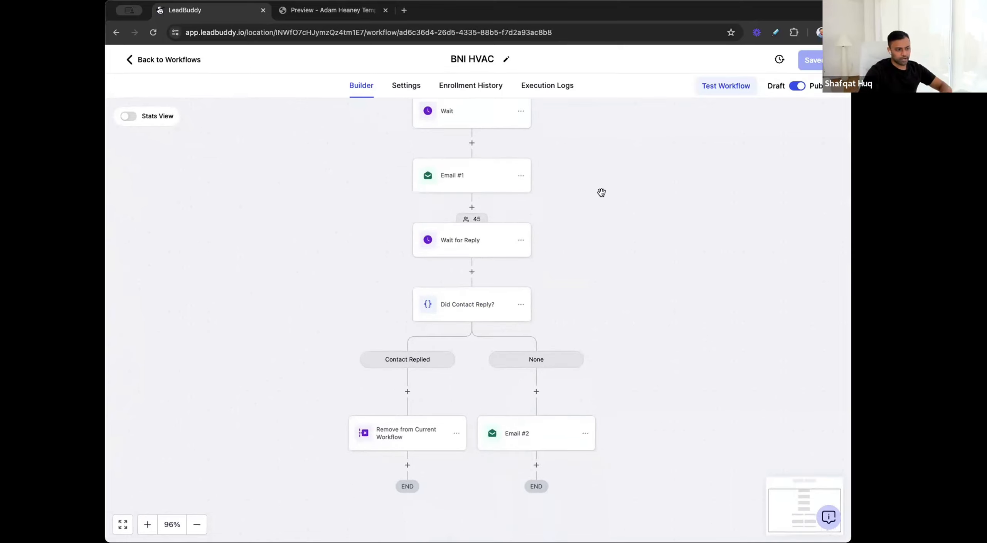
pyautogui.scroll(-2, 602, 193)
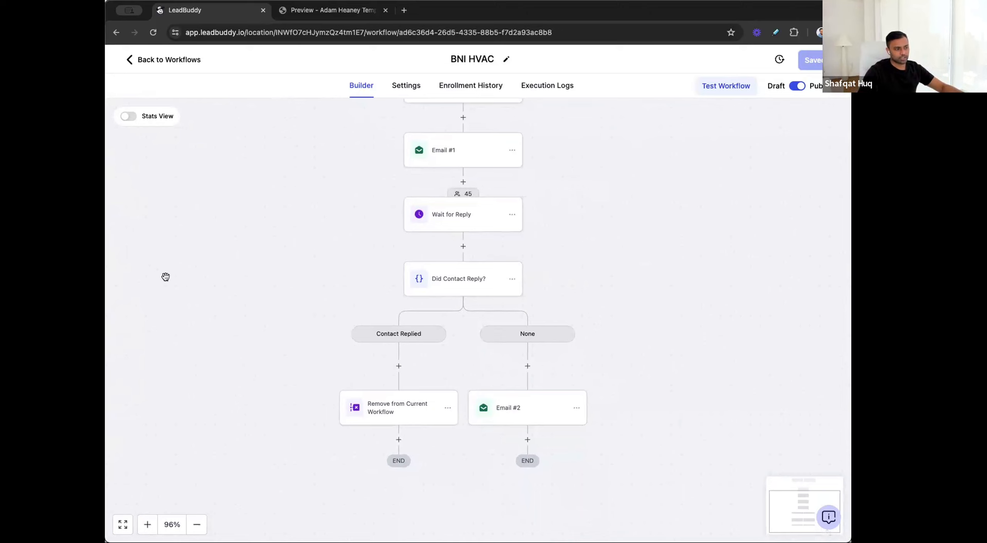
pyautogui.scroll(2, 256, 262)
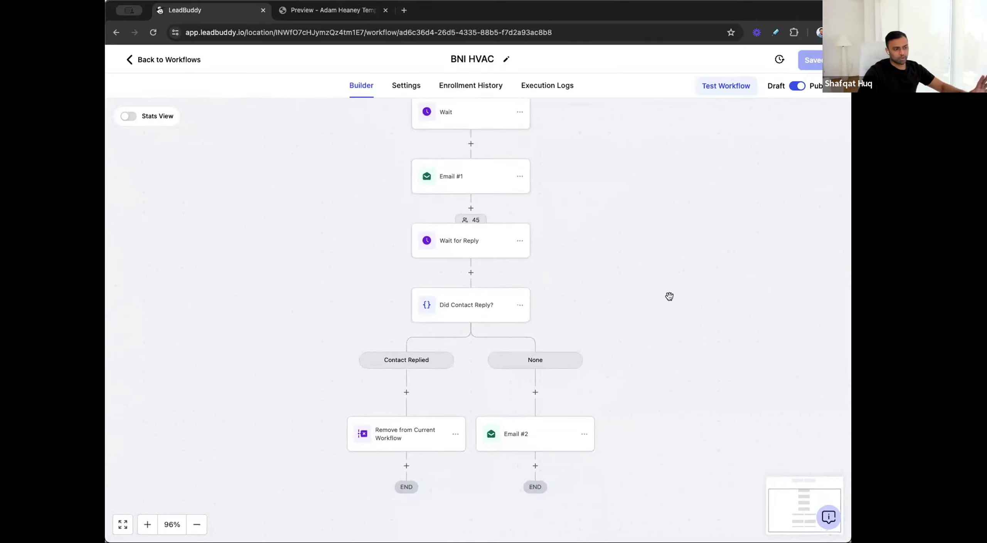
pyautogui.scroll(6, 669, 296)
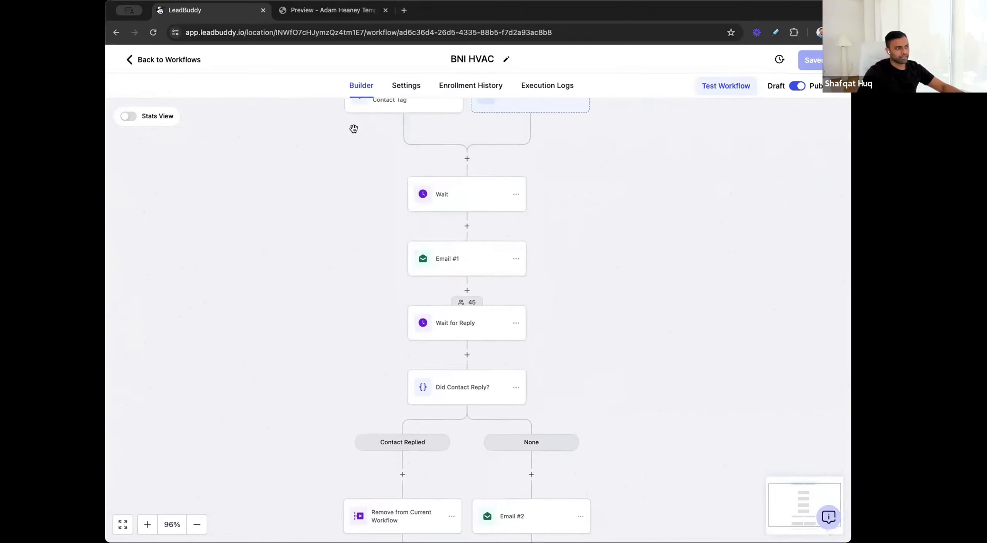
pyautogui.click(161, 62)
pyautogui.click(160, 93)
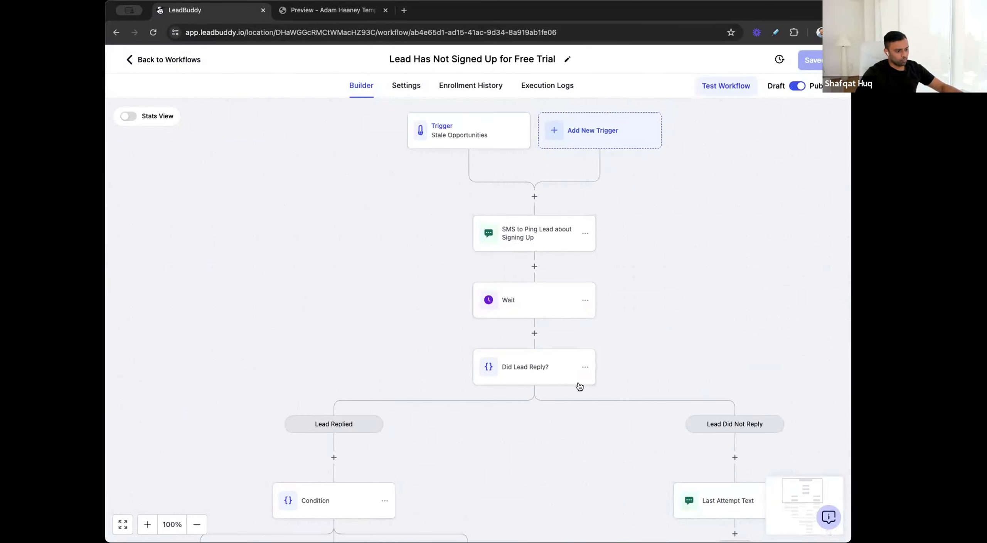
# Step: Examine the intent-type rules of the Condition under Lead Replied and cancel out of it
pyautogui.moveTo(436, 355); pyautogui.dragTo(467, 260)
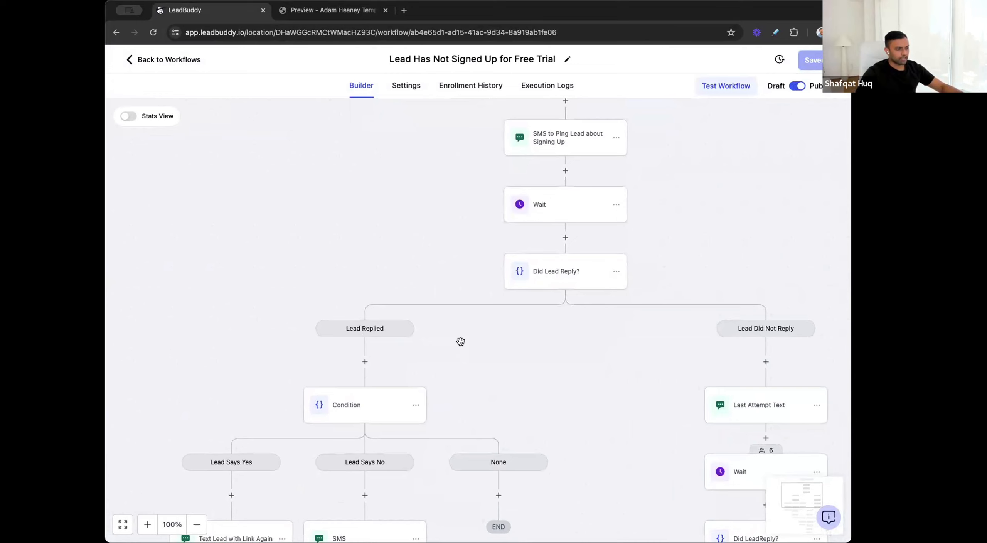
pyautogui.scroll(-4, 346, 412)
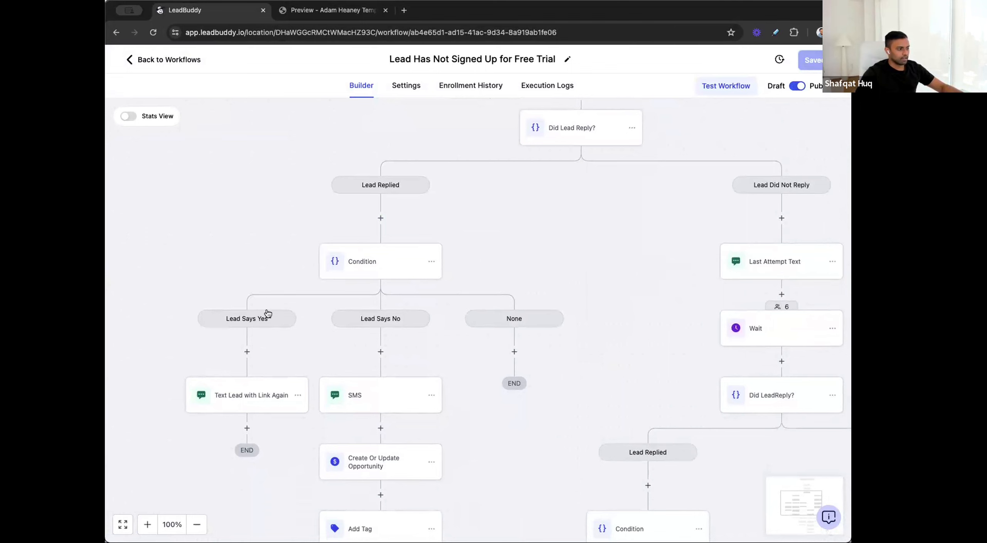
pyautogui.click(384, 268)
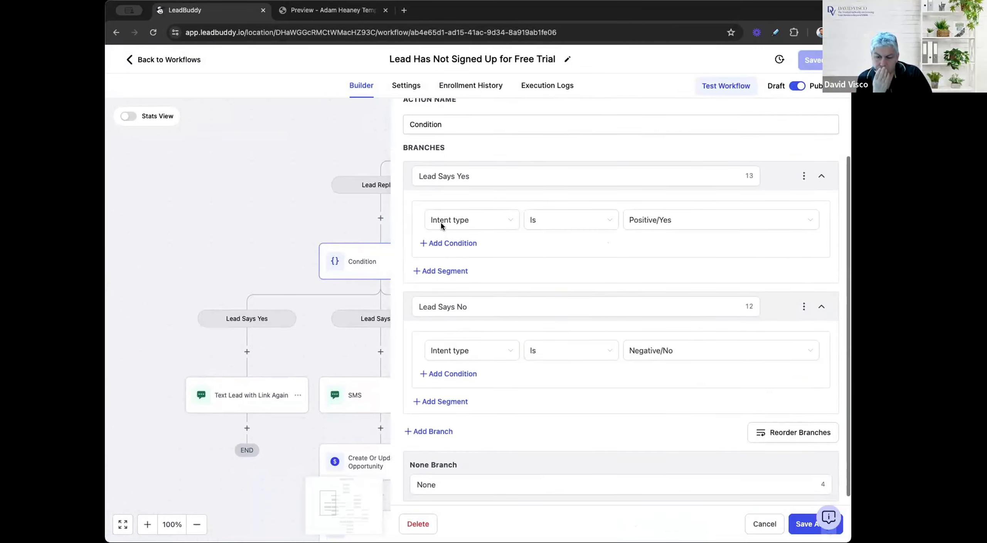
pyautogui.scroll(-1, 441, 226)
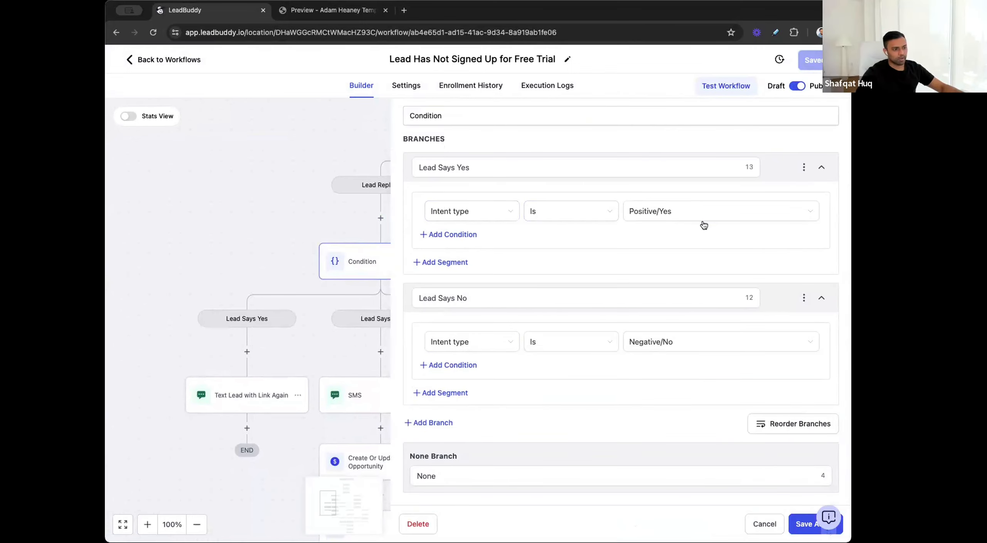
pyautogui.click(765, 524)
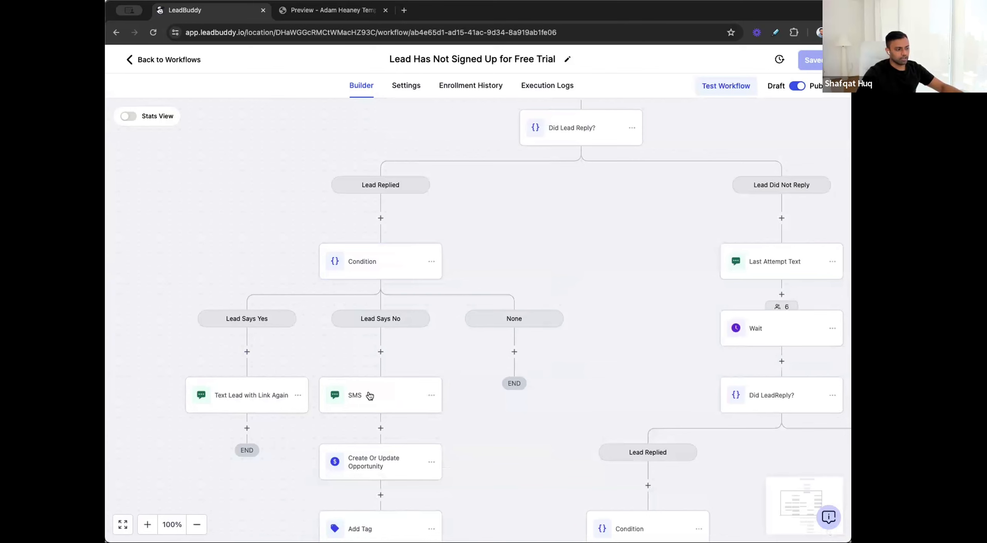
# Step: Read the message of the SMS action in the Lead Says No branch and cancel out of it
pyautogui.moveTo(364, 454); pyautogui.dragTo(371, 403)
pyautogui.click(394, 359)
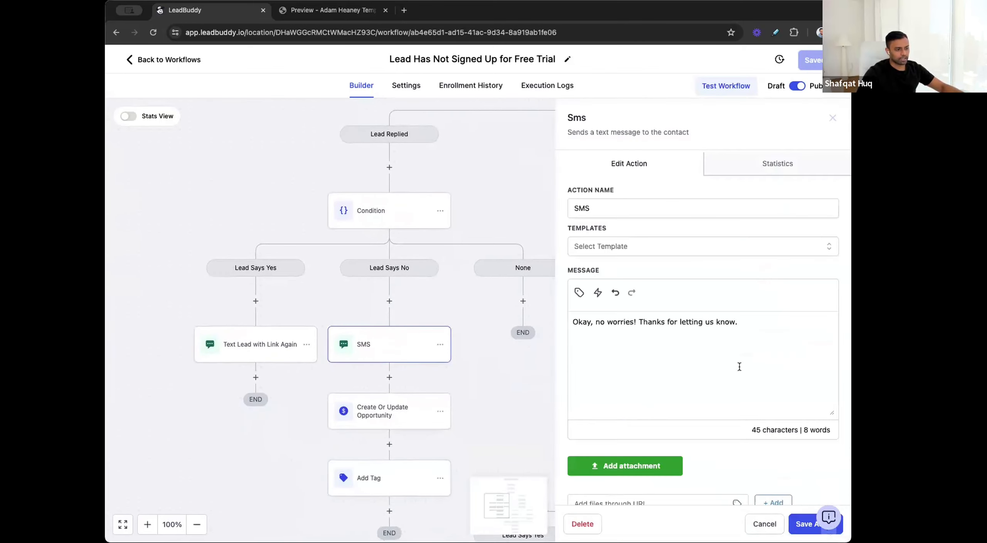
pyautogui.click(772, 530)
# Step: Check the pipeline and stage settings of the Create Or Update Opportunity action under Lead Says No and cancel out of it
pyautogui.moveTo(386, 417); pyautogui.dragTo(389, 345)
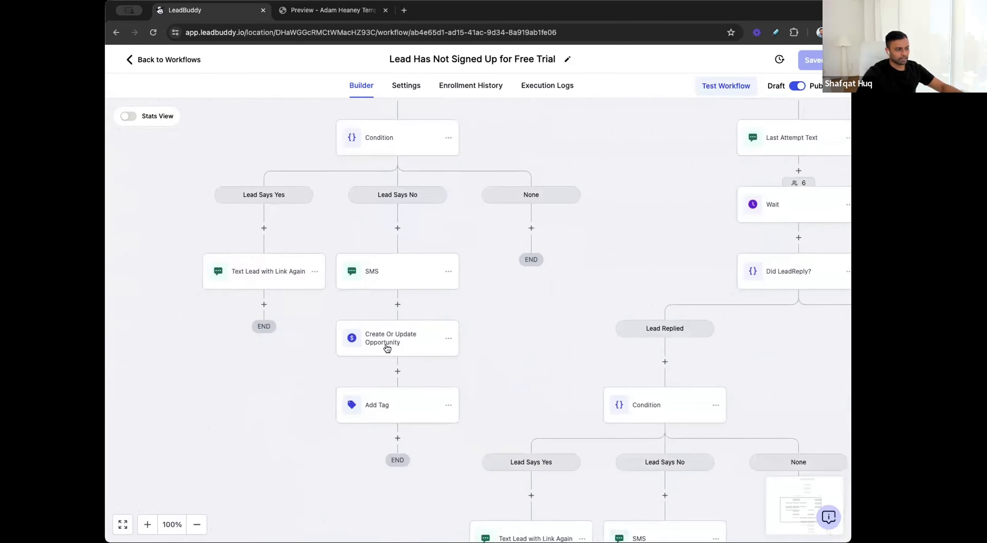
pyautogui.click(390, 343)
pyautogui.scroll(-1, 615, 336)
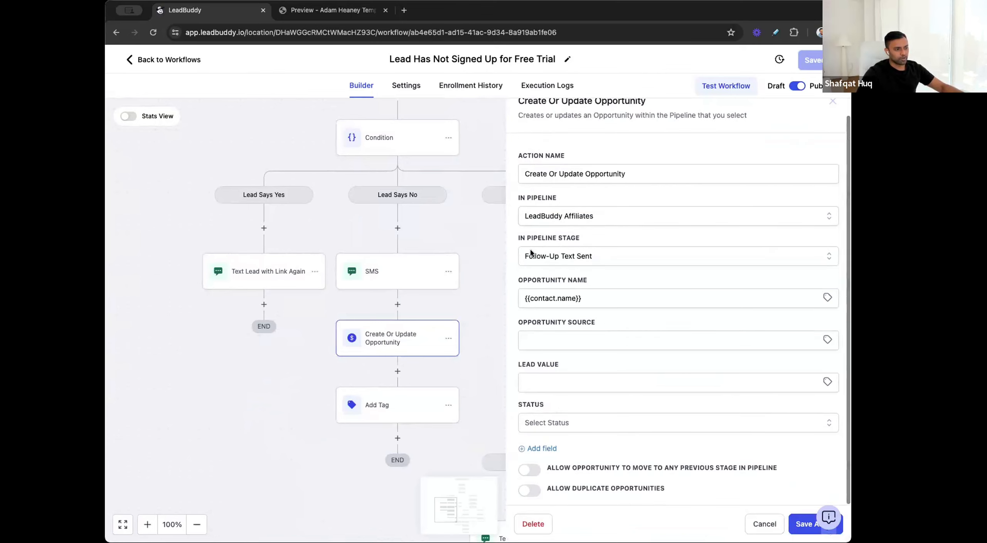
pyautogui.click(764, 525)
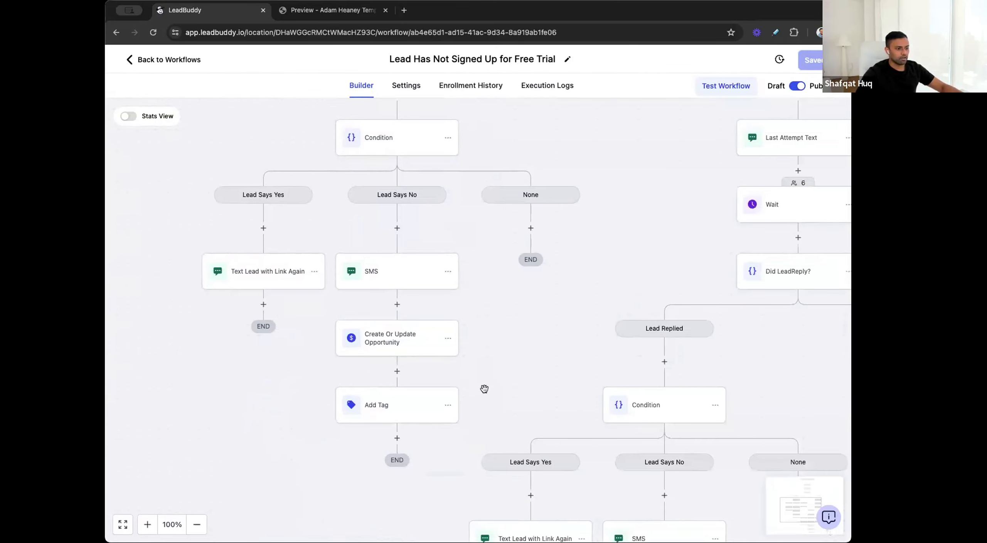
# Step: Check which tag the Add Tag action under Lead Says No applies, cancel out of it, and survey the whole workflow's branches
pyautogui.click(376, 406)
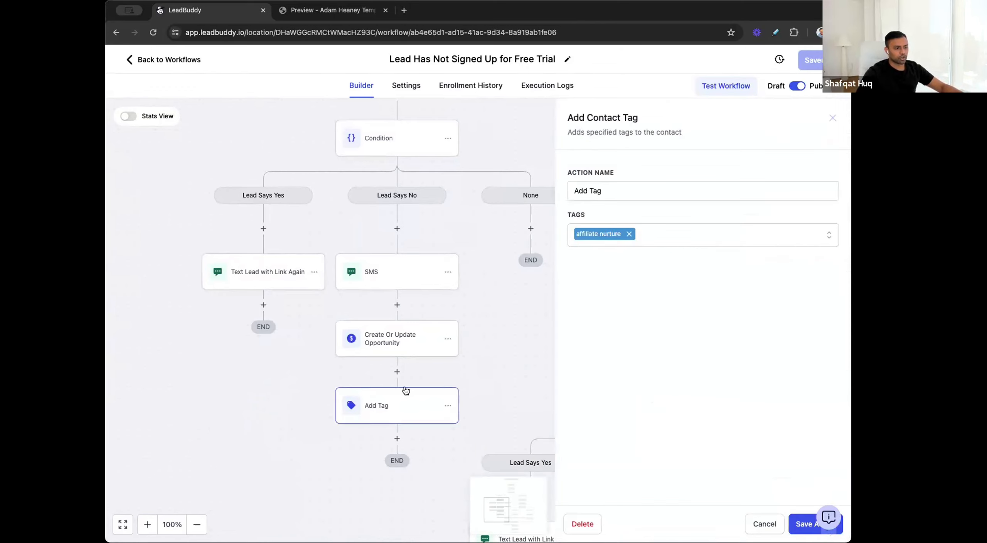
pyautogui.click(765, 526)
pyautogui.scroll(-5, 643, 247)
pyautogui.scroll(2, 642, 246)
pyautogui.hscroll(2, 643, 247)
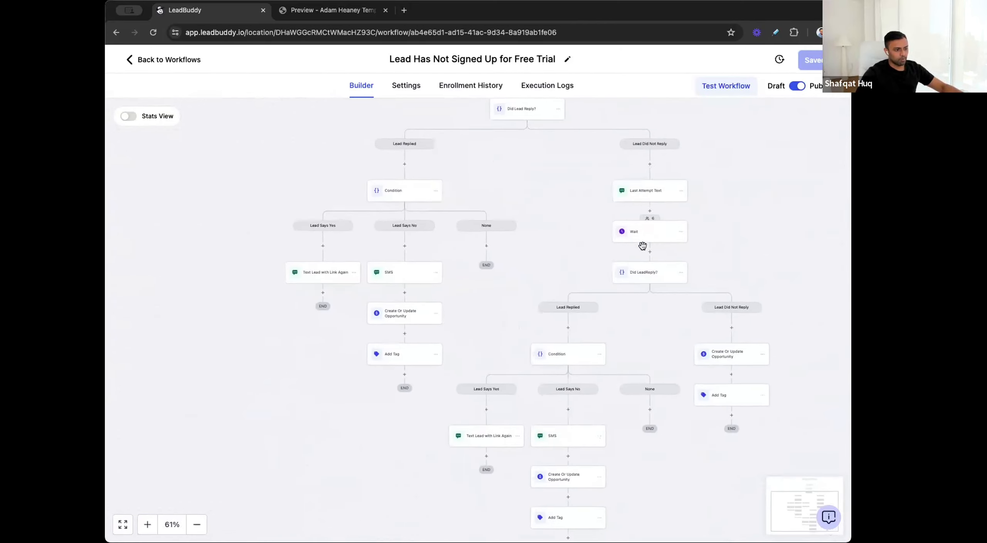